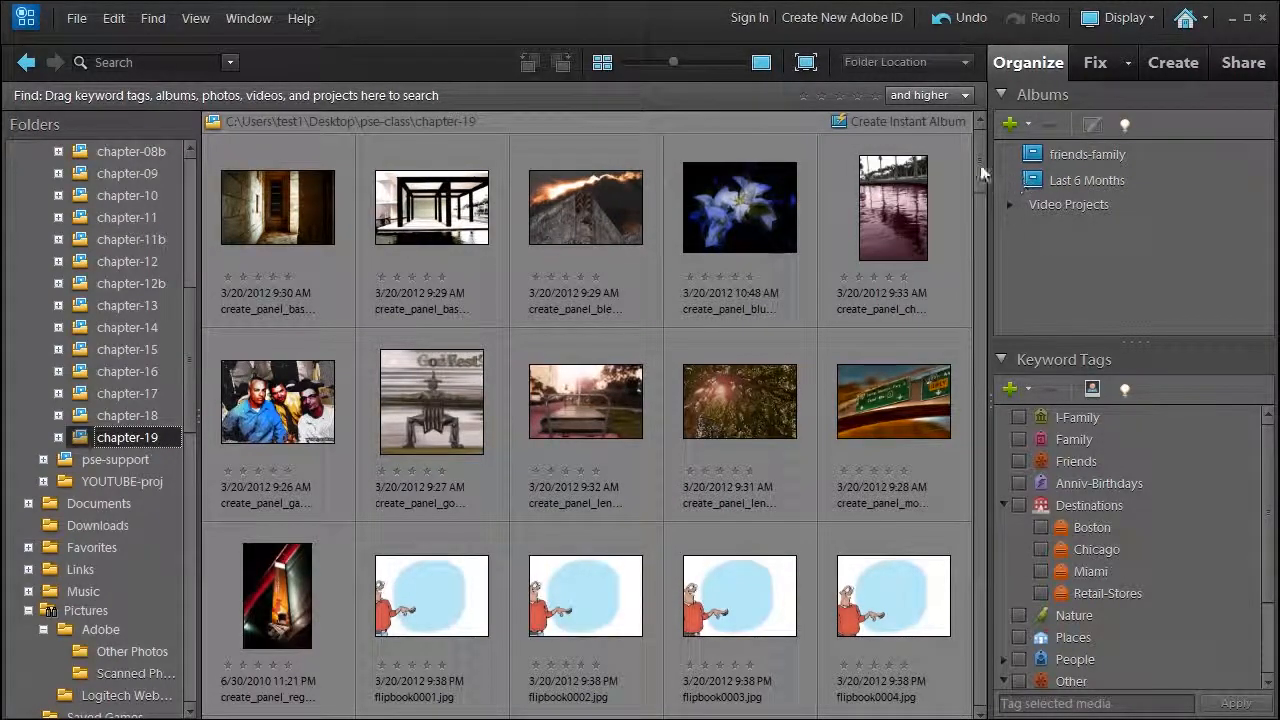
pyautogui.moveTo(980, 178)
pyautogui.mouseDown()
pyautogui.moveTo(967, 470)
pyautogui.moveTo(976, 169)
pyautogui.mouseUp()
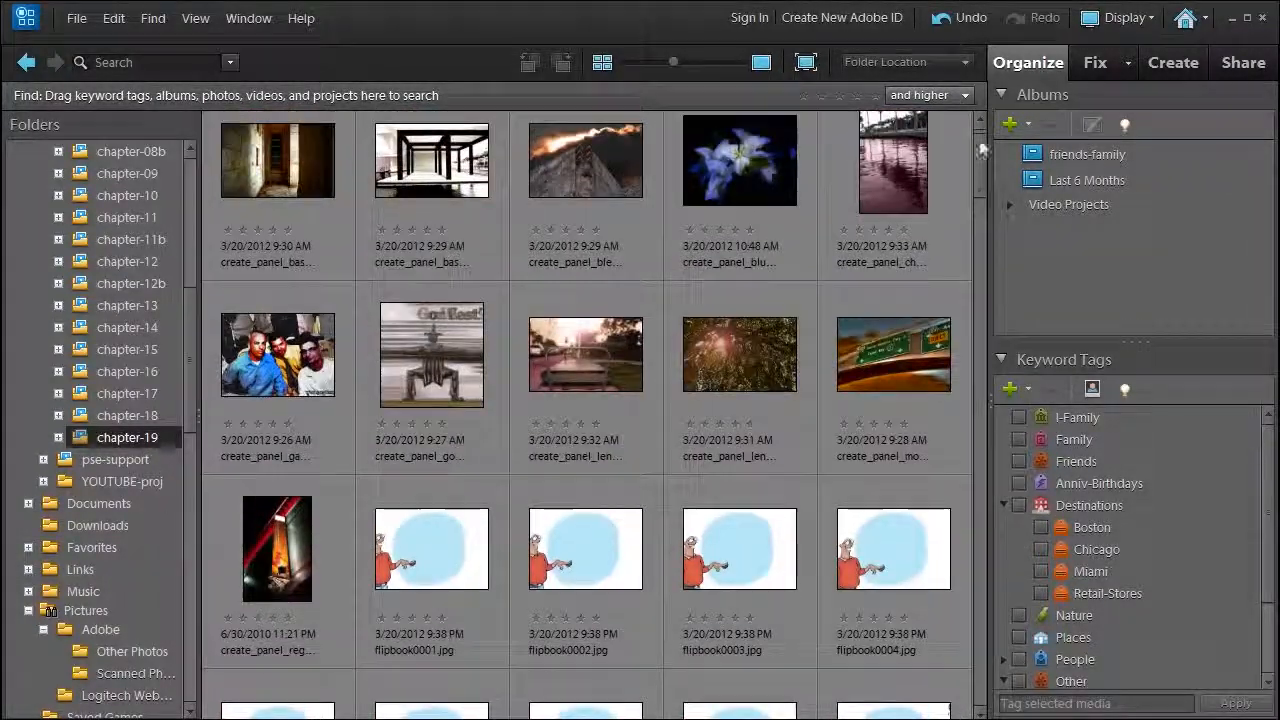
pyautogui.click(1174, 63)
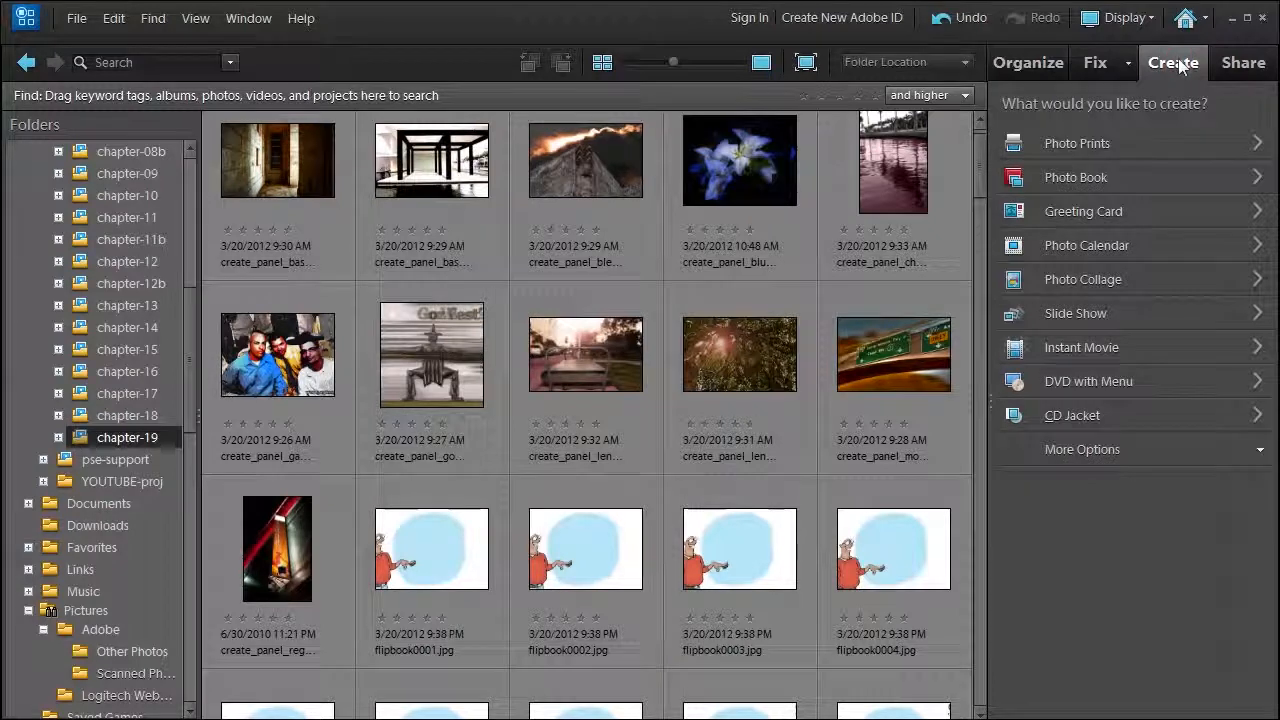
pyautogui.click(1065, 143)
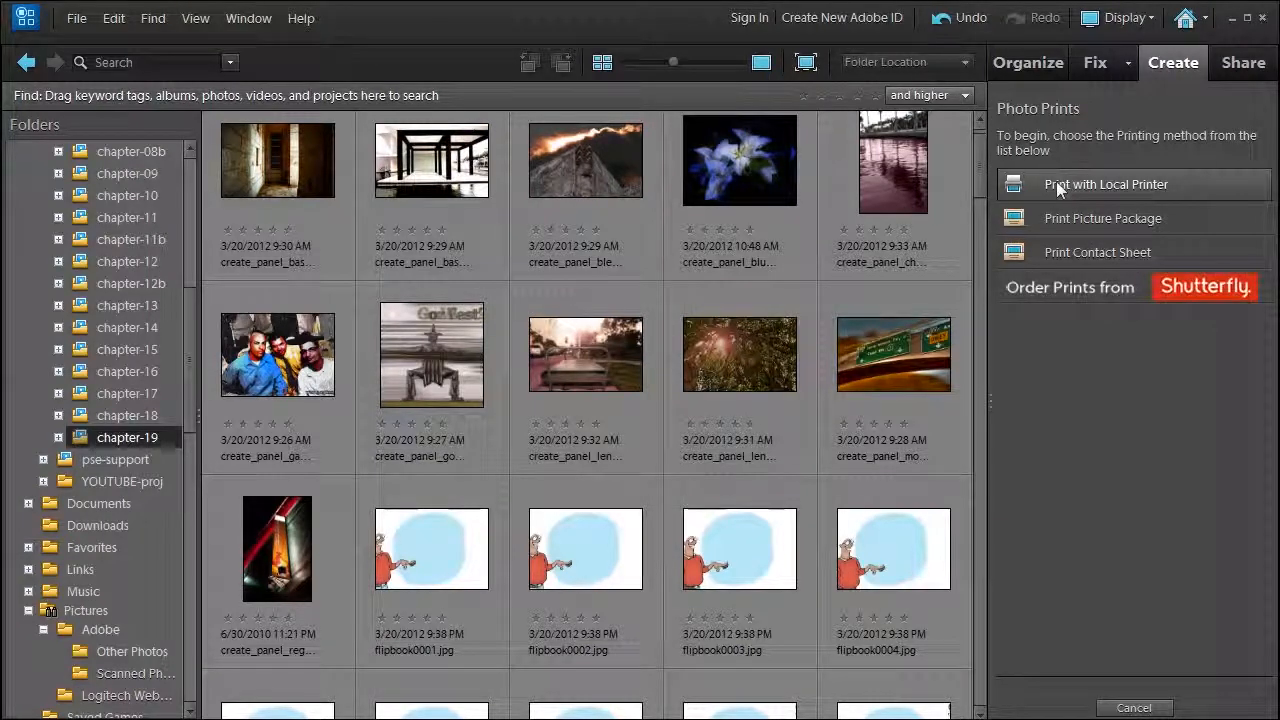
pyautogui.moveTo(1215, 300)
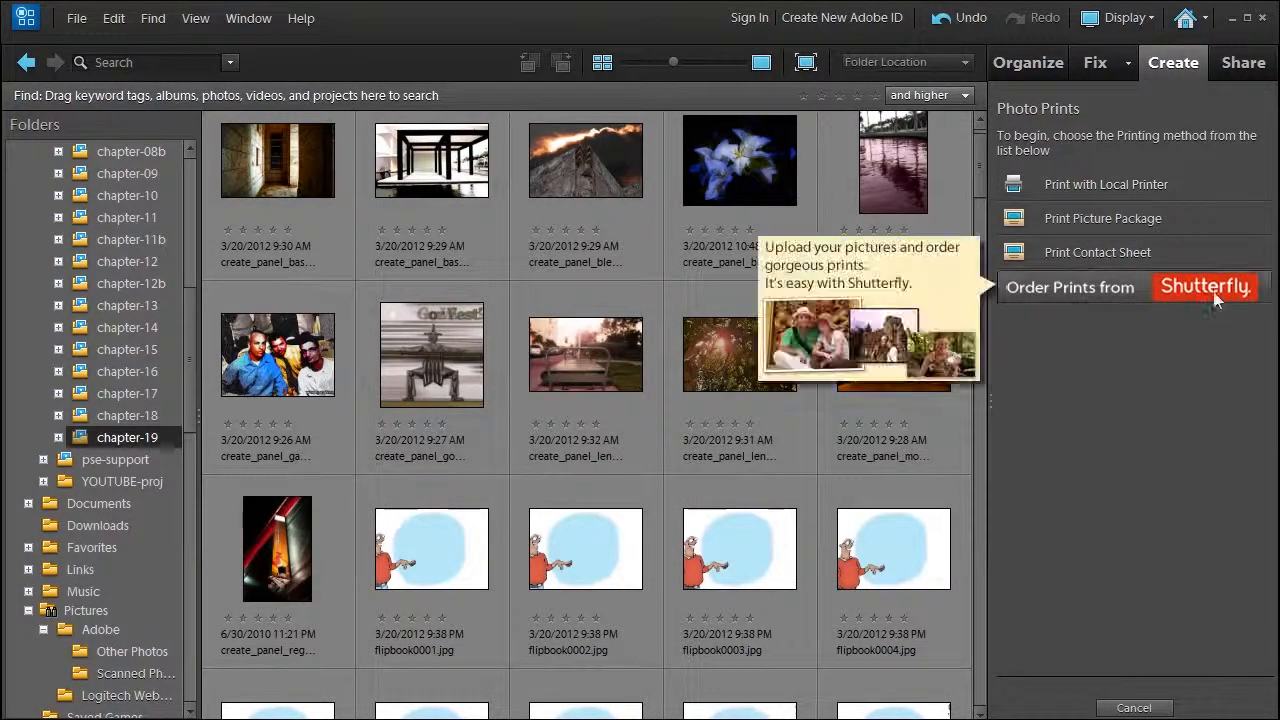
pyautogui.click(1097, 181)
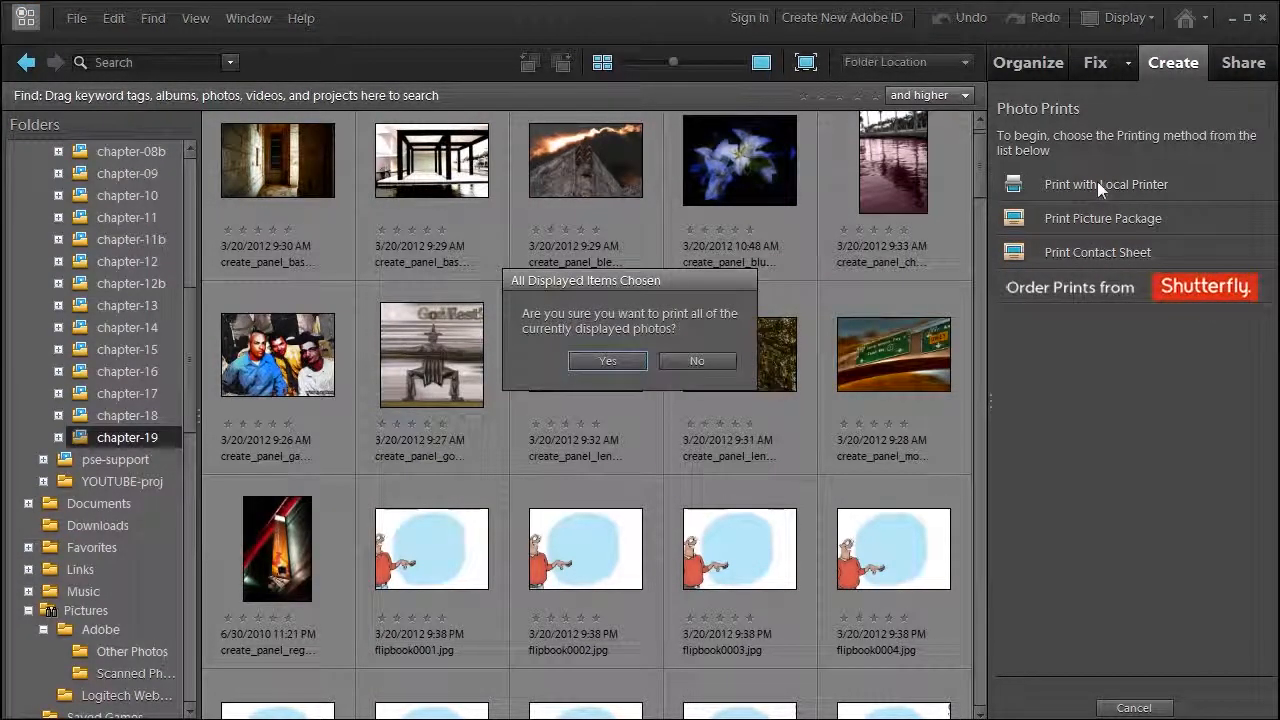
pyautogui.click(697, 361)
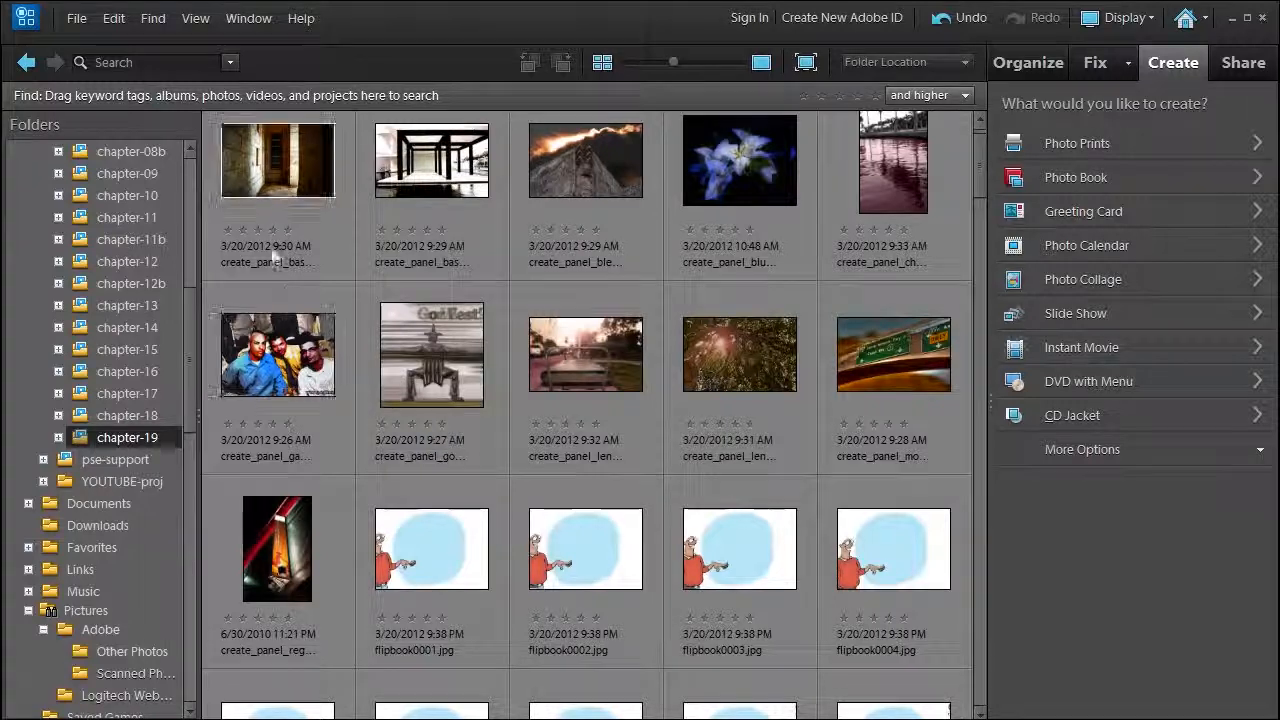
# Create a top-level album named create_share from the eleven create_panel photos, skipping the Adobe sign-in, and clear the photo selection.
pyautogui.click(288, 196)
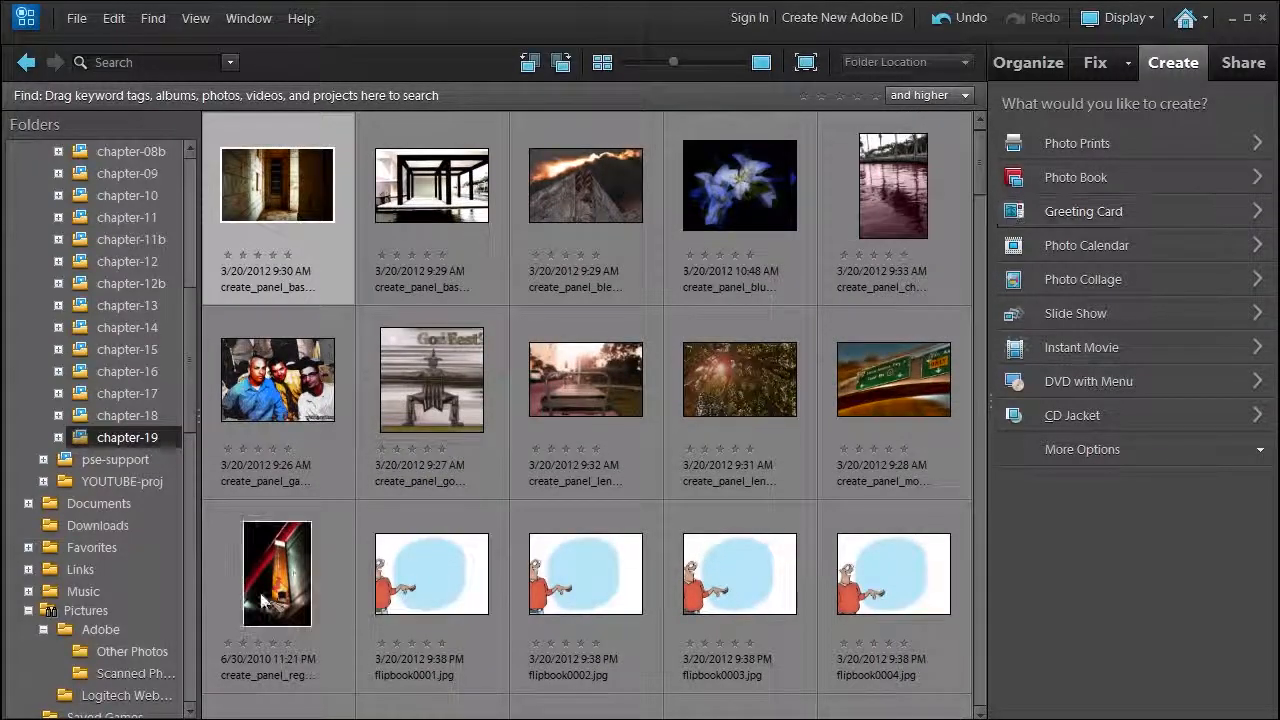
pyautogui.click(1030, 66)
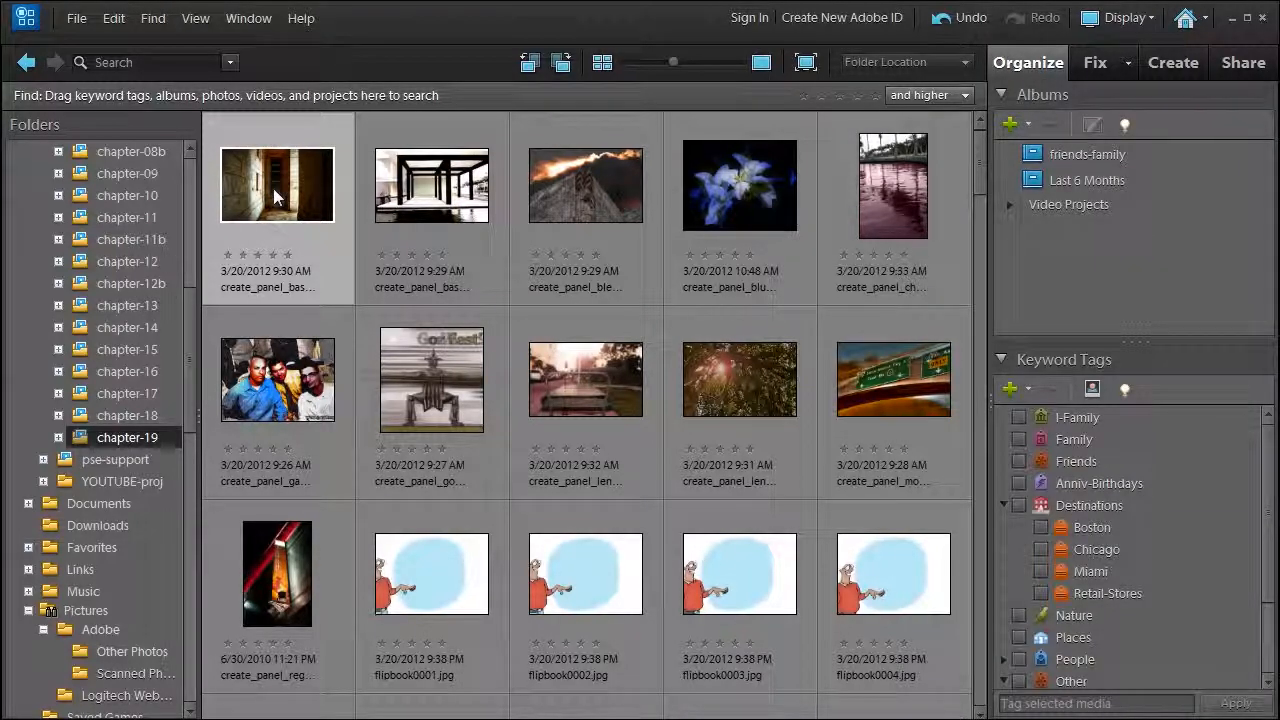
pyautogui.hotkey('ctrl', 'a')
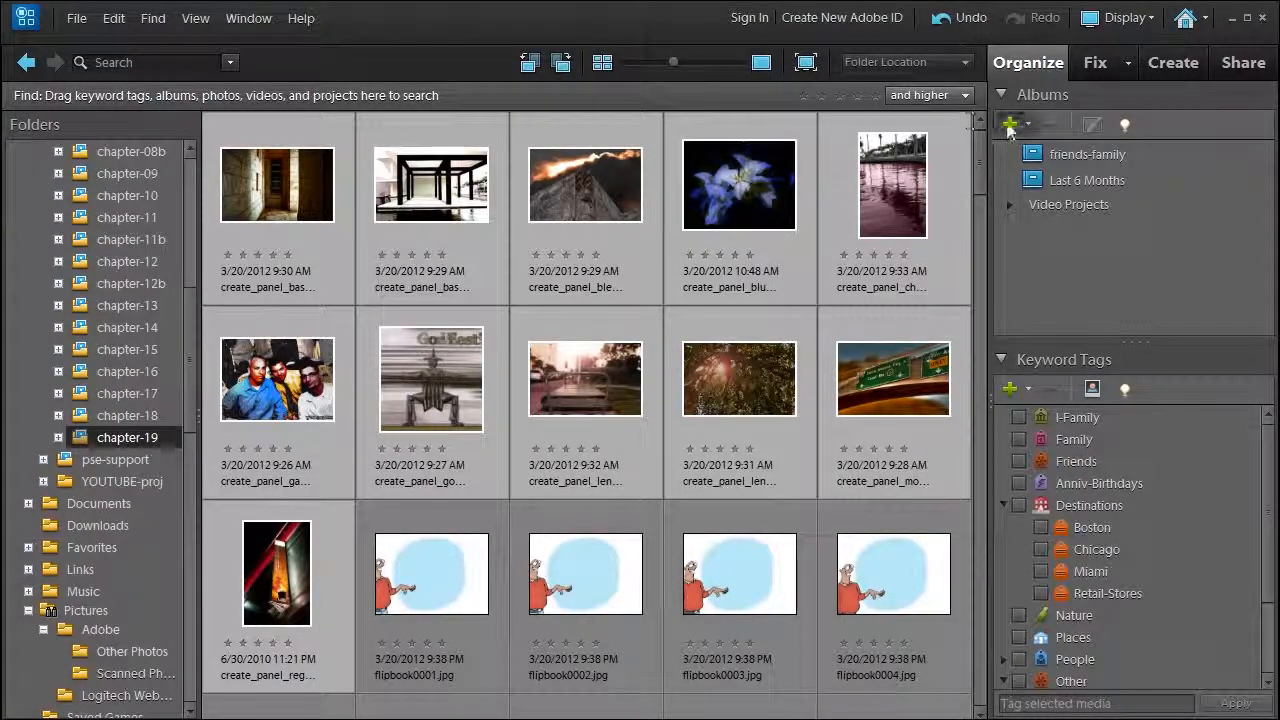
pyautogui.click(1010, 127)
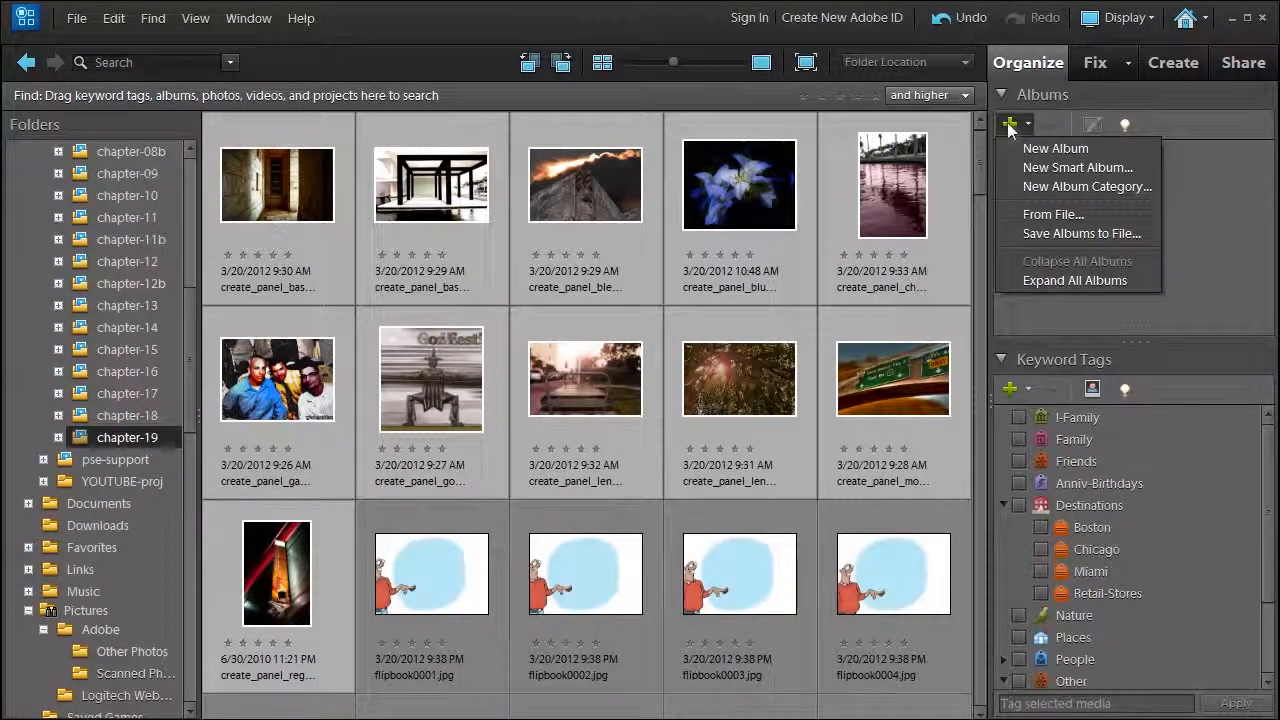
pyautogui.click(1017, 150)
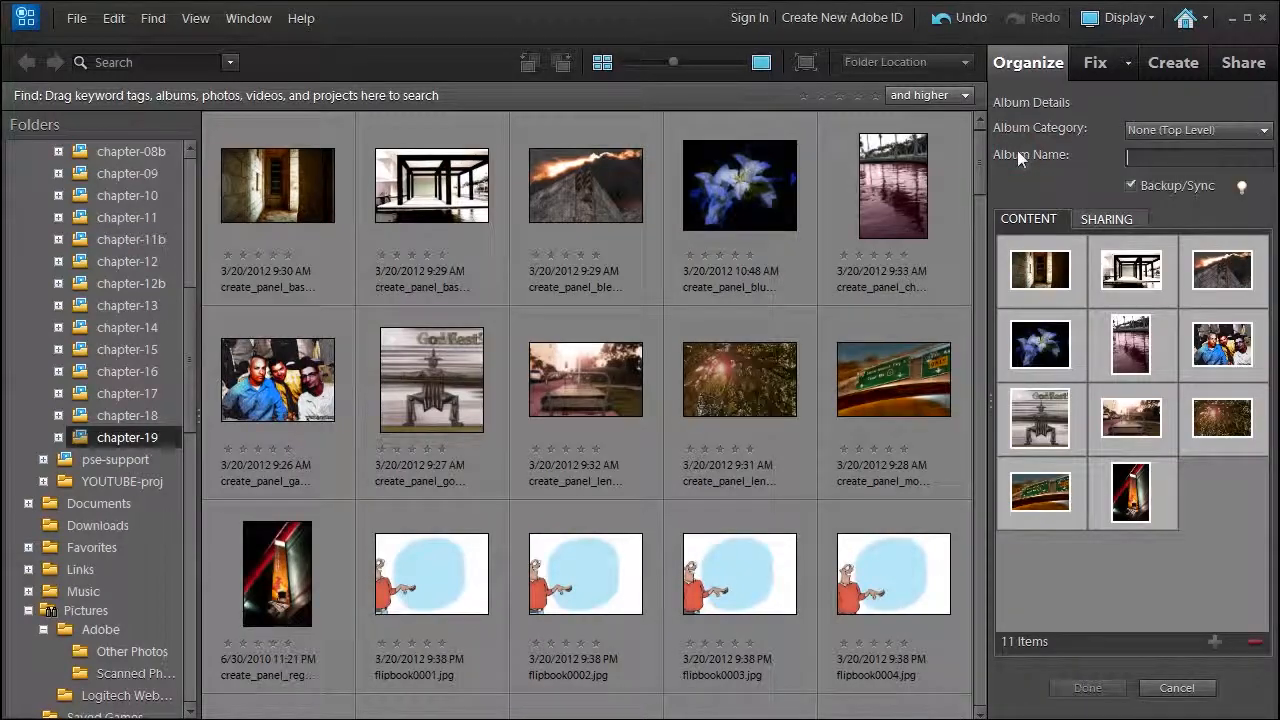
pyautogui.write('creat')
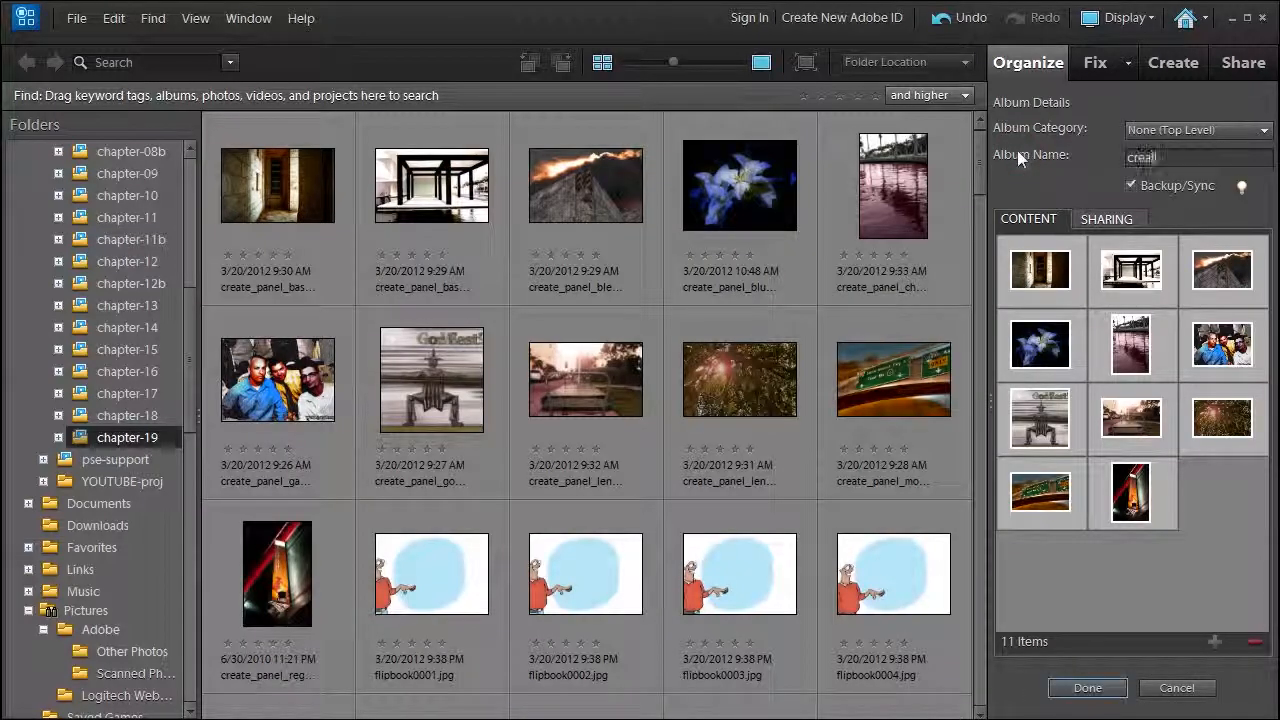
pyautogui.write('e_share')
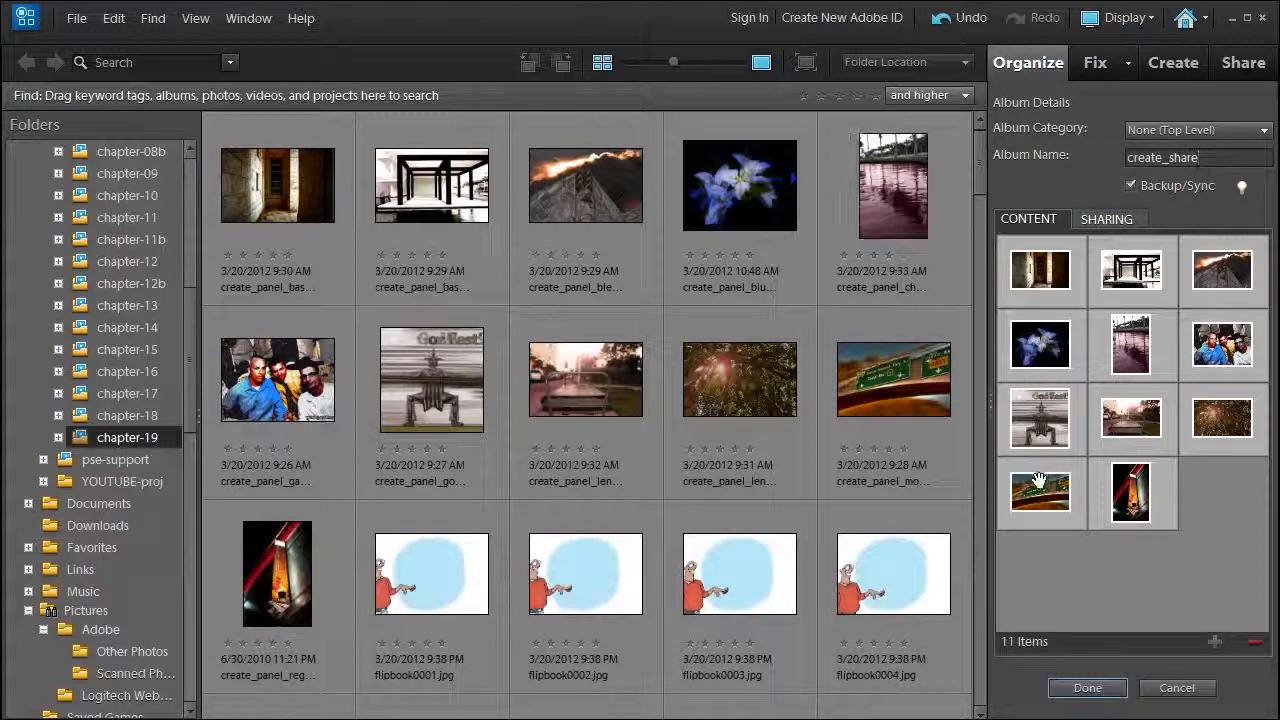
pyautogui.click(1086, 688)
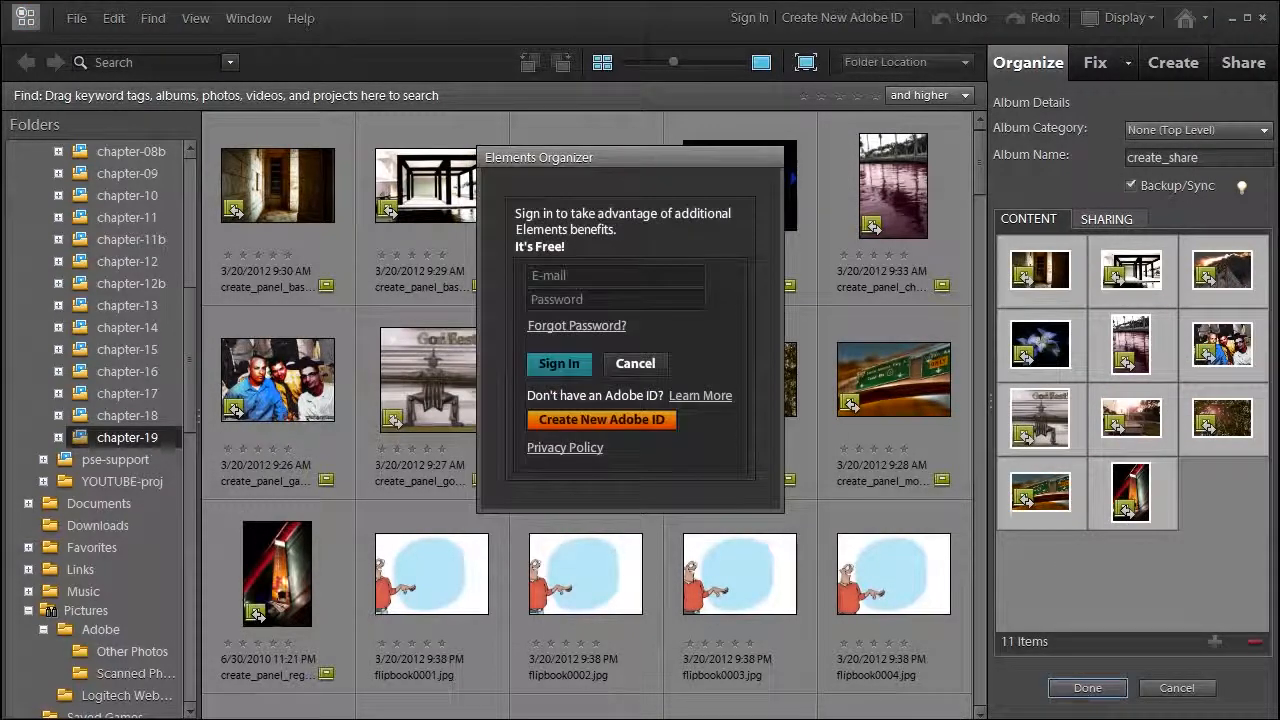
pyautogui.click(633, 366)
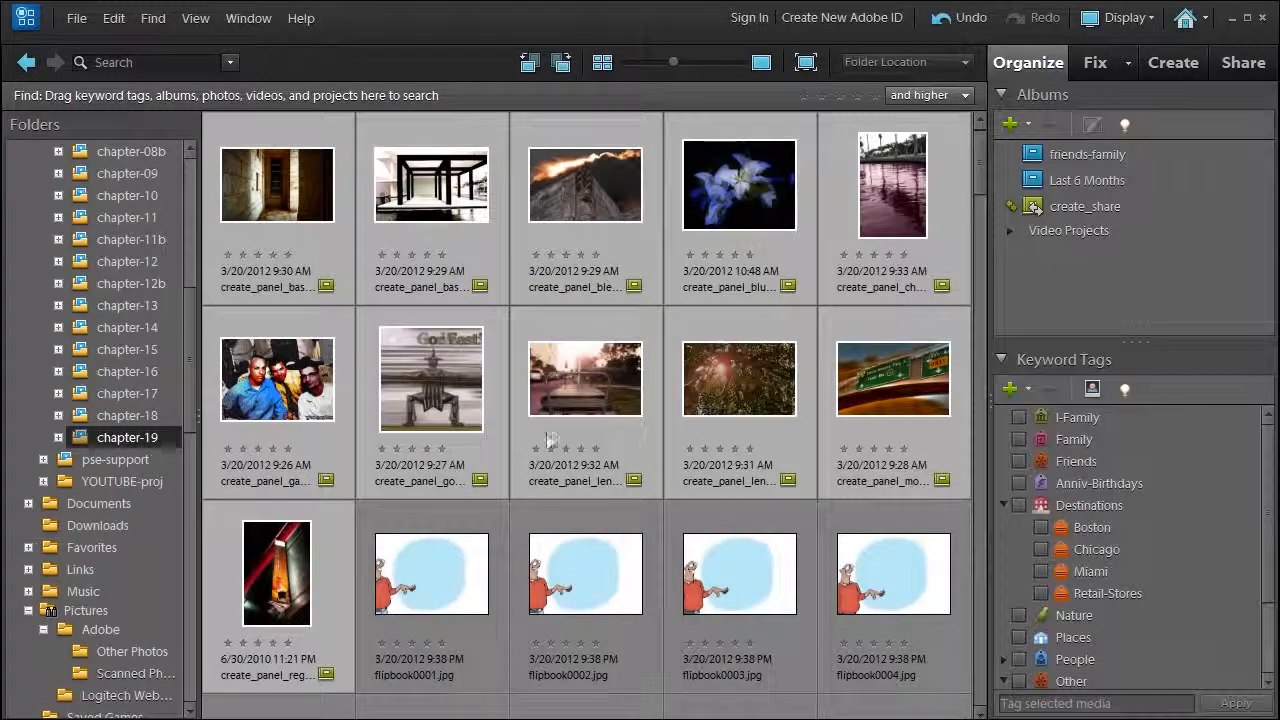
pyautogui.moveTo(325, 688)
pyautogui.click(785, 651)
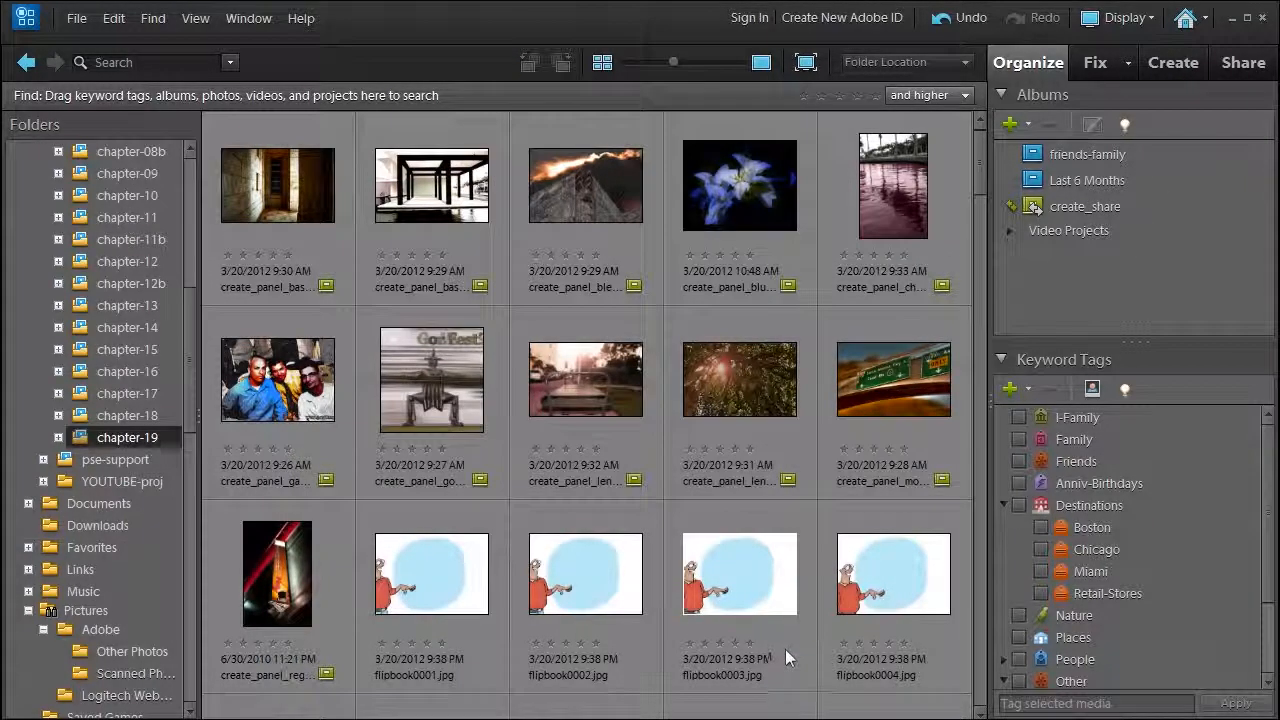
# Show the create_share album and start photo prints of its pictures with the local printer.
pyautogui.click(1032, 206)
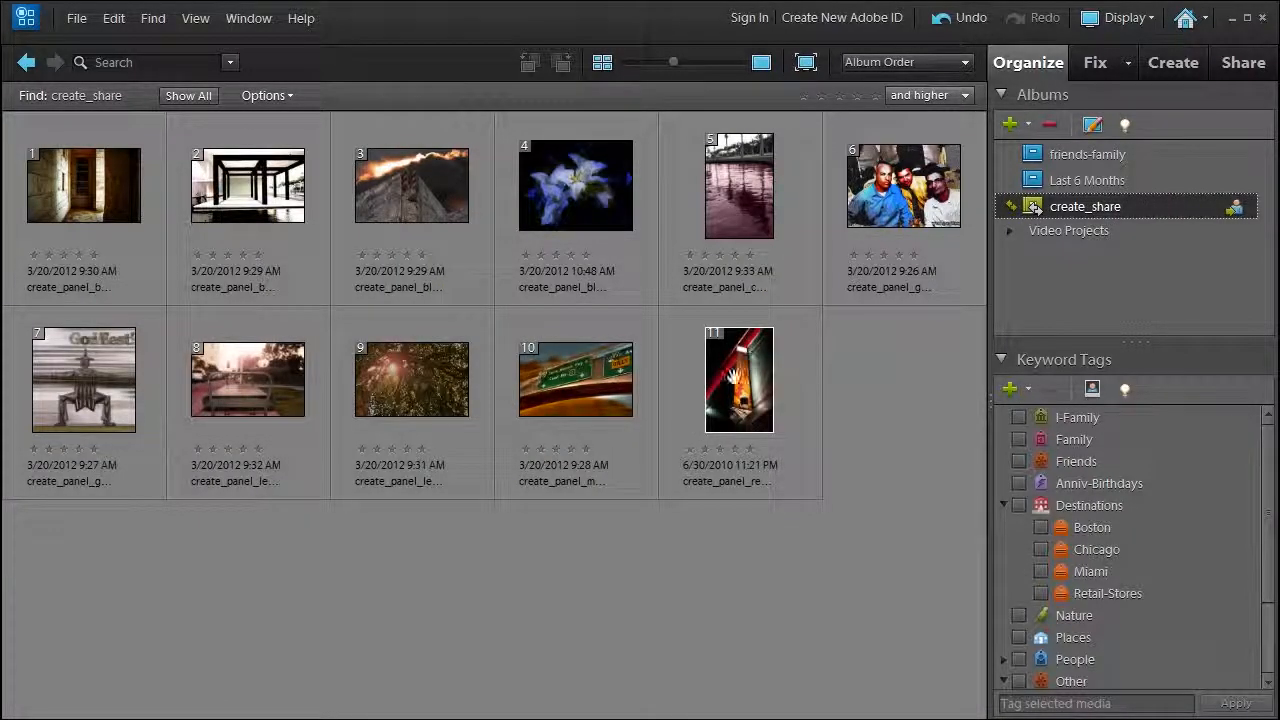
pyautogui.click(1173, 64)
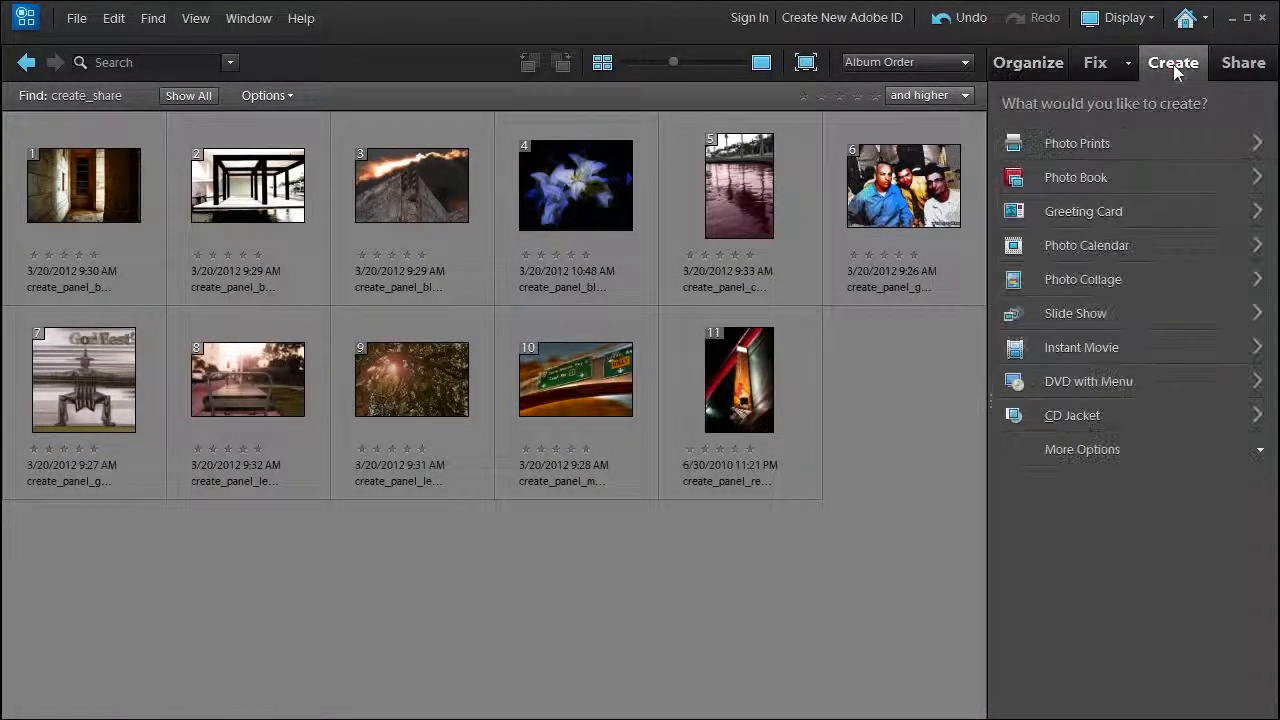
pyautogui.click(1079, 143)
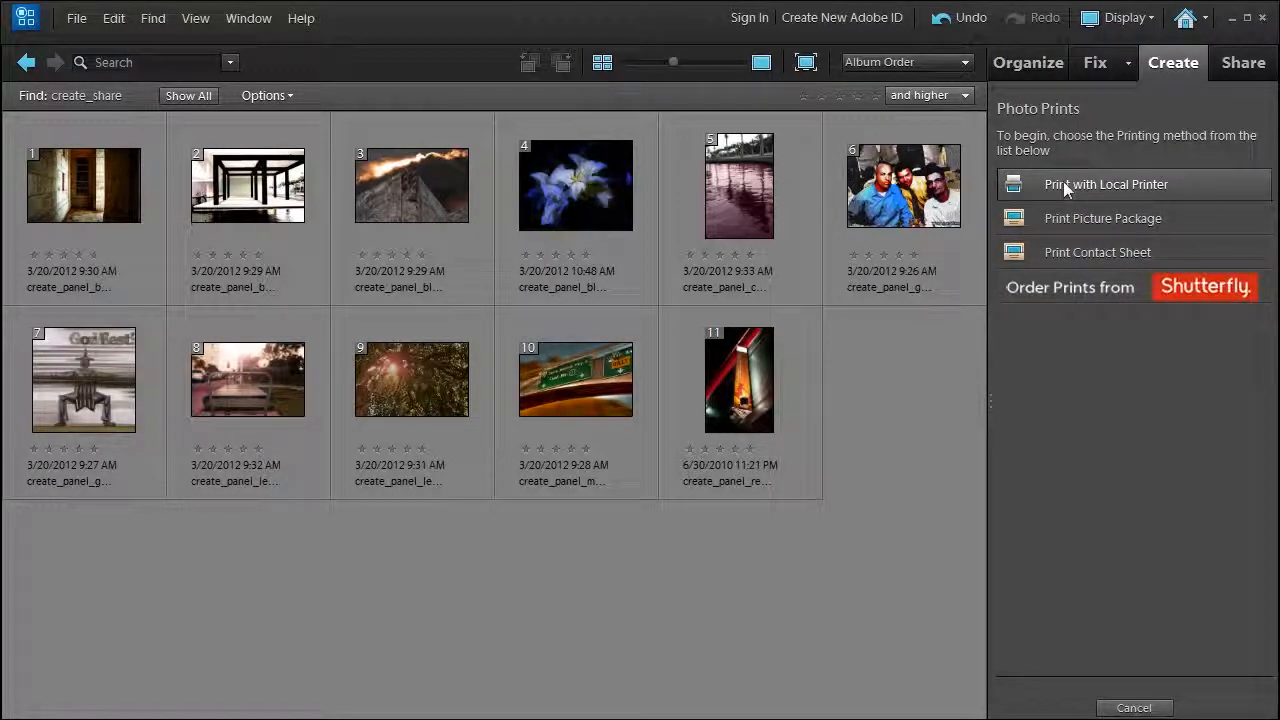
pyautogui.click(1063, 181)
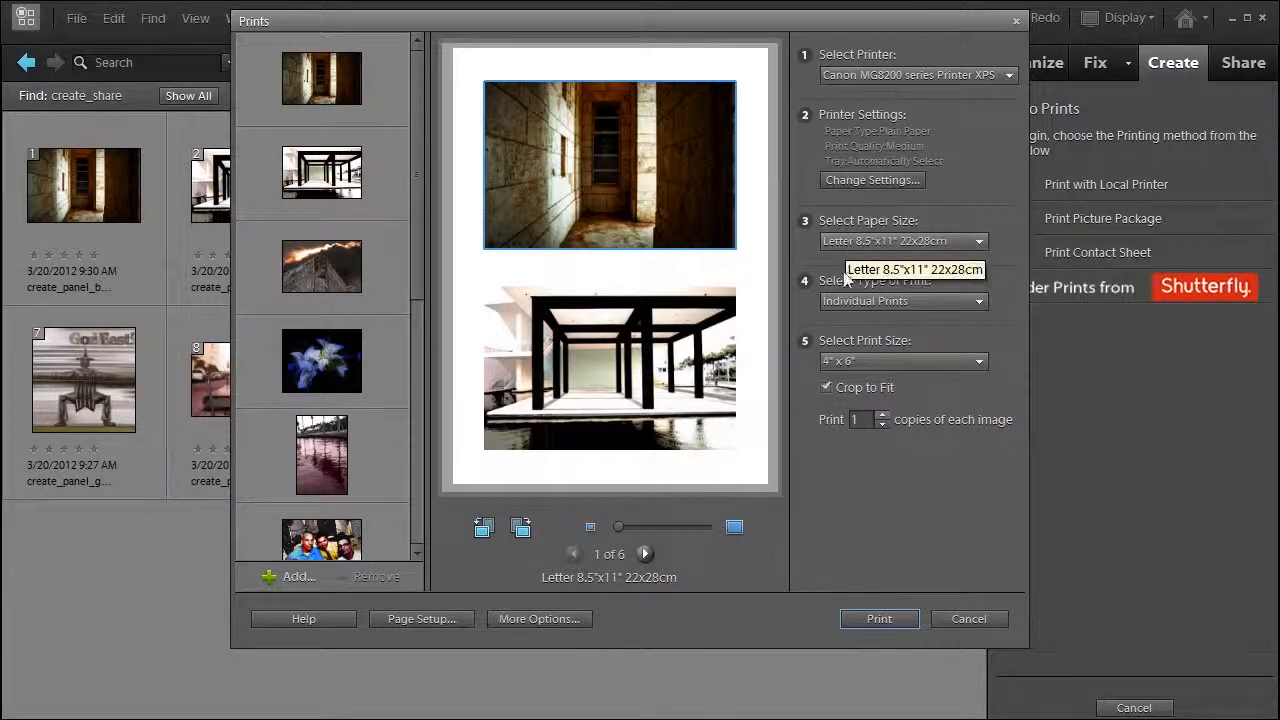
# Try individual prints at 5" x 7" and a contact sheet as print types for the album photos.
pyautogui.click(906, 298)
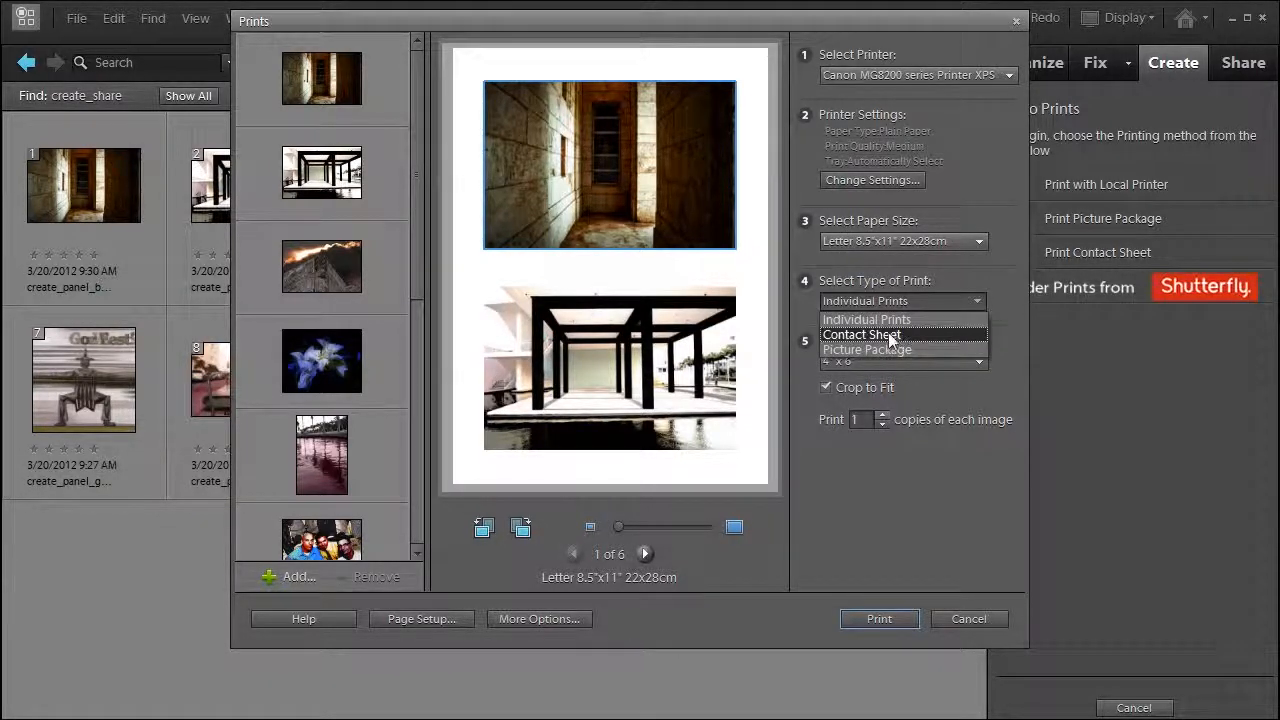
pyautogui.click(840, 320)
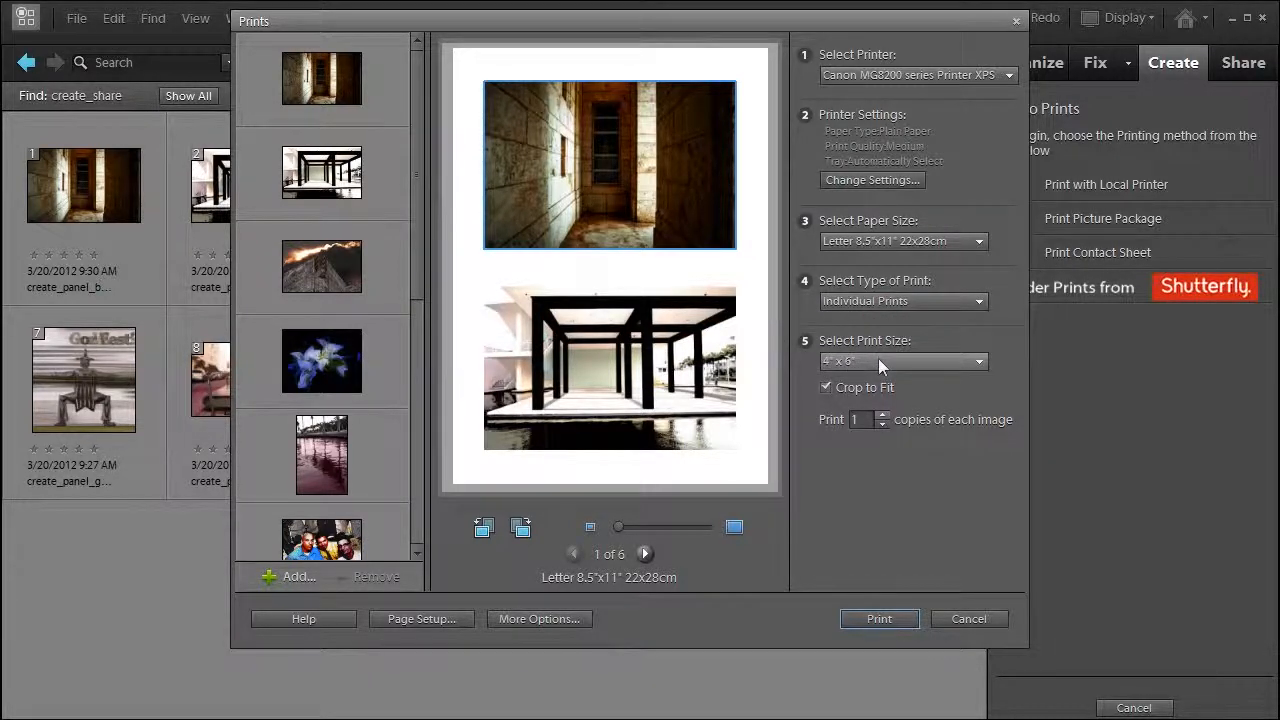
pyautogui.click(878, 359)
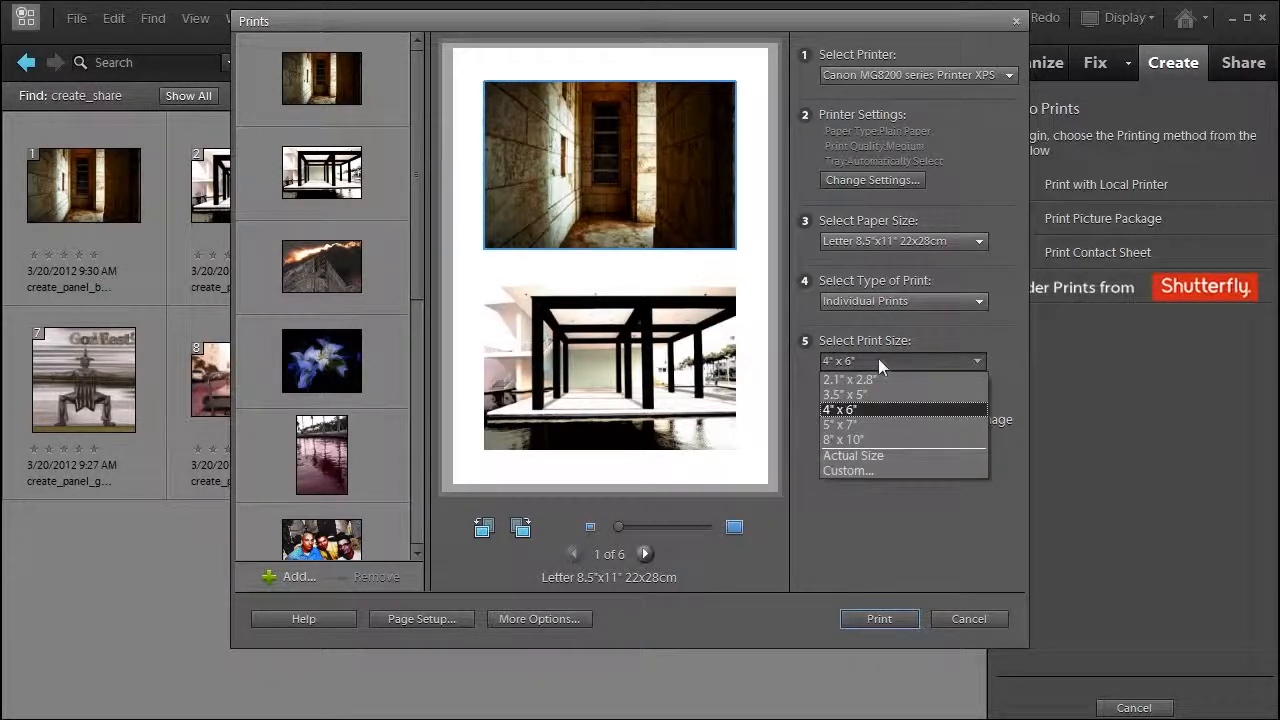
pyautogui.click(862, 424)
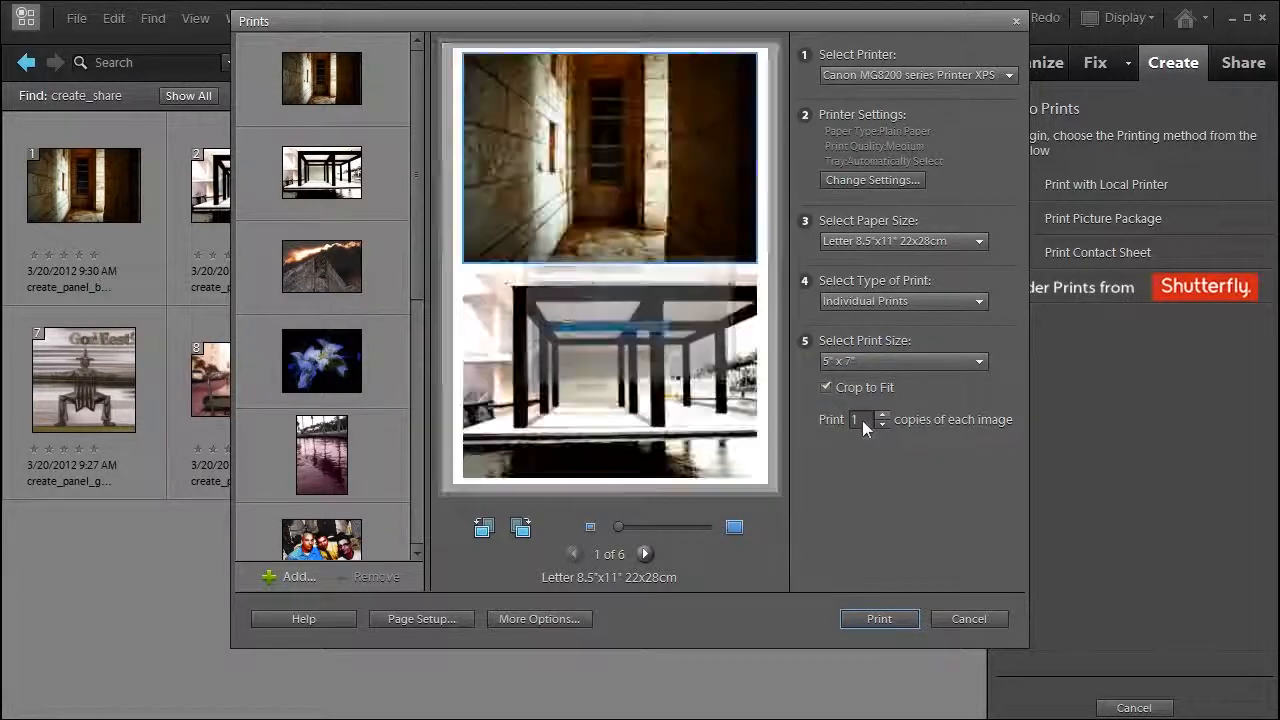
pyautogui.click(858, 301)
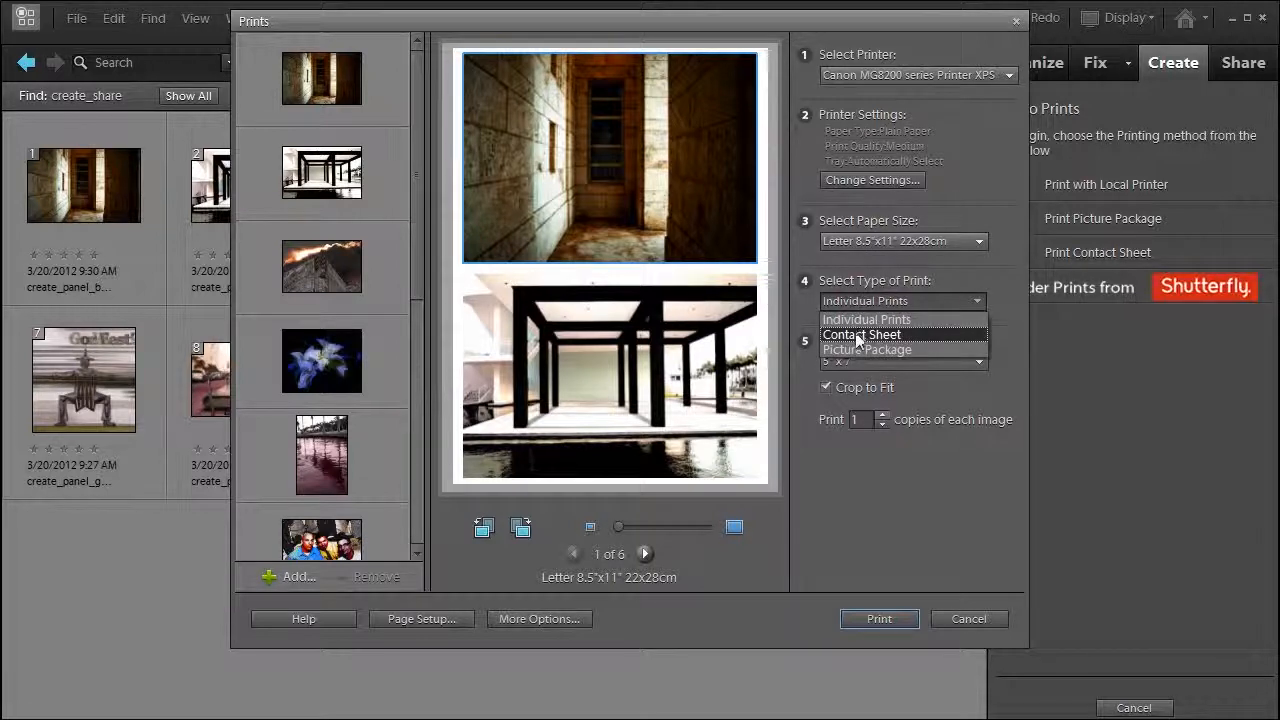
pyautogui.click(856, 335)
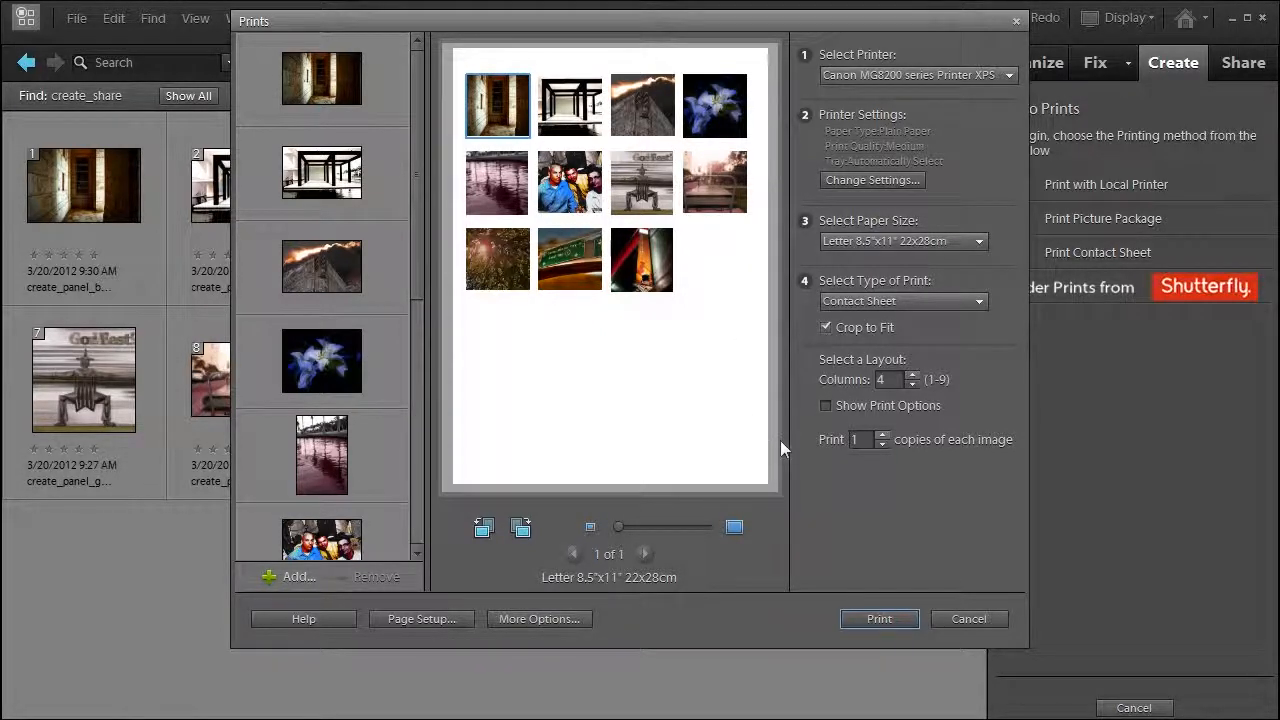
# Set the print type to Picture Package with the Letter (2) 5x7 layout.
pyautogui.click(865, 296)
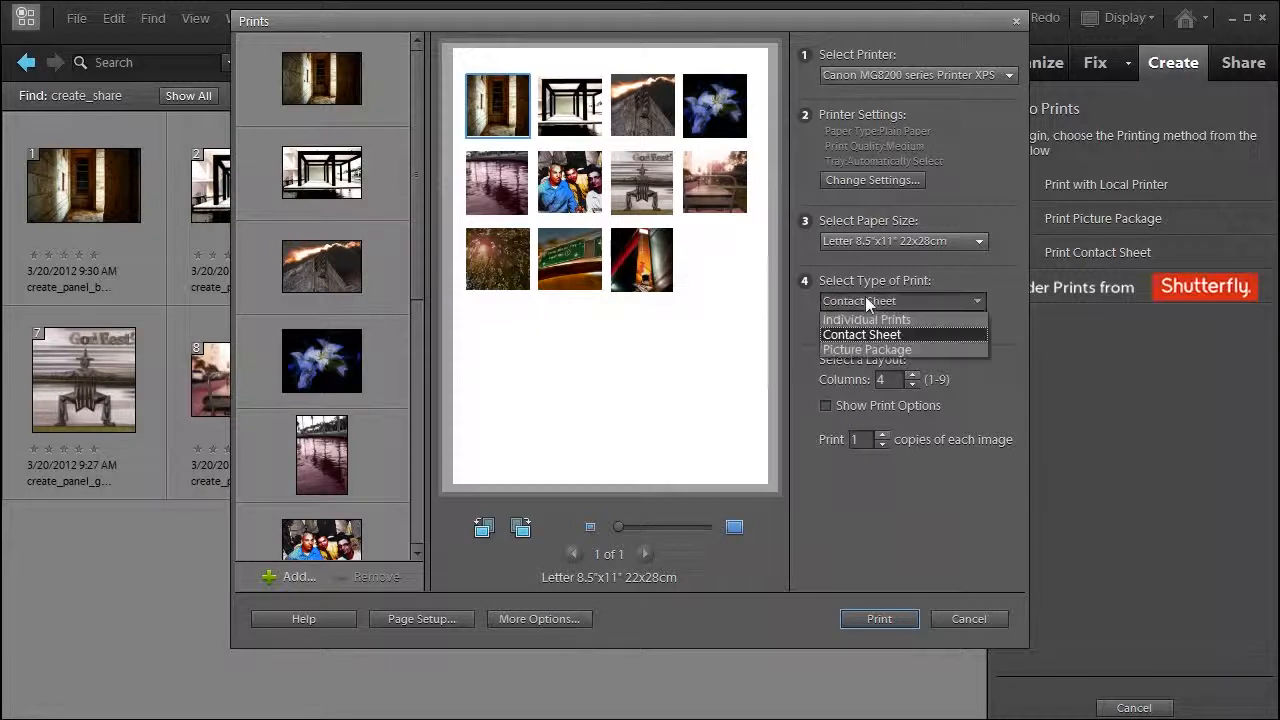
pyautogui.click(864, 348)
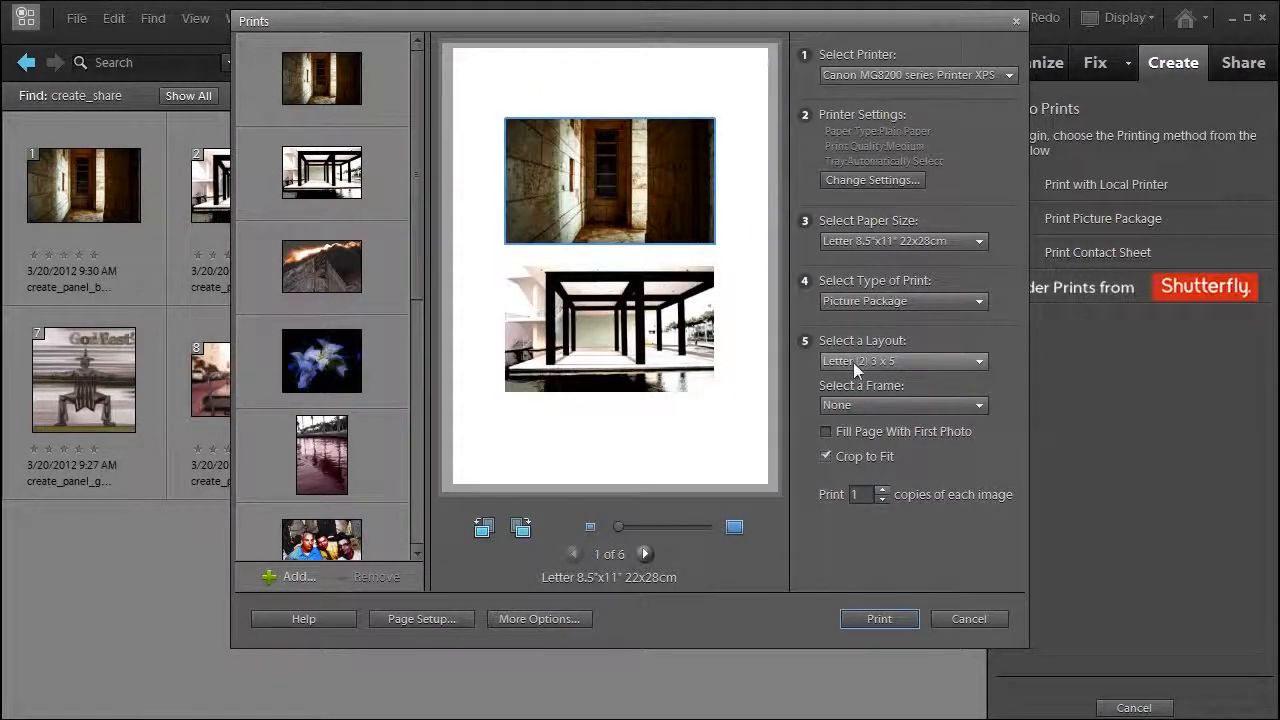
pyautogui.click(853, 362)
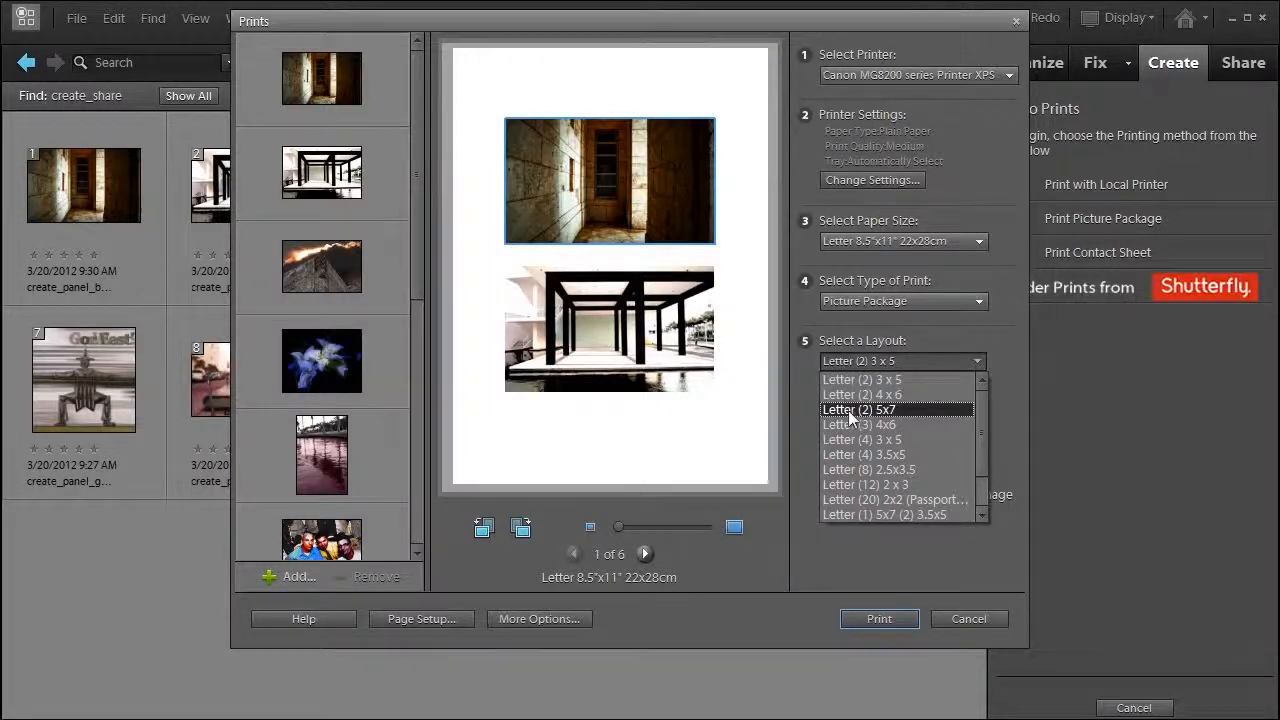
pyautogui.click(848, 410)
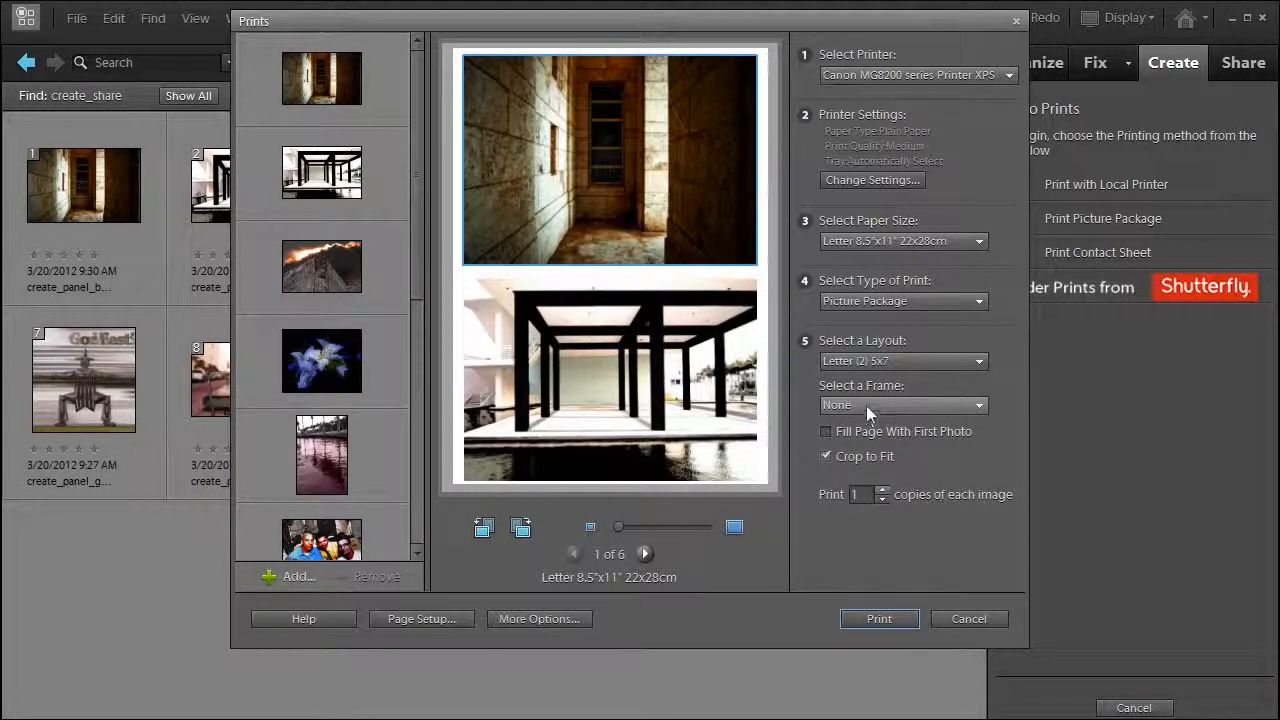
# Try the Green Plaid frame on the picture package and replace it with the Icicles frame.
pyautogui.click(866, 405)
pyautogui.moveTo(982, 462); pyautogui.dragTo(981, 496)
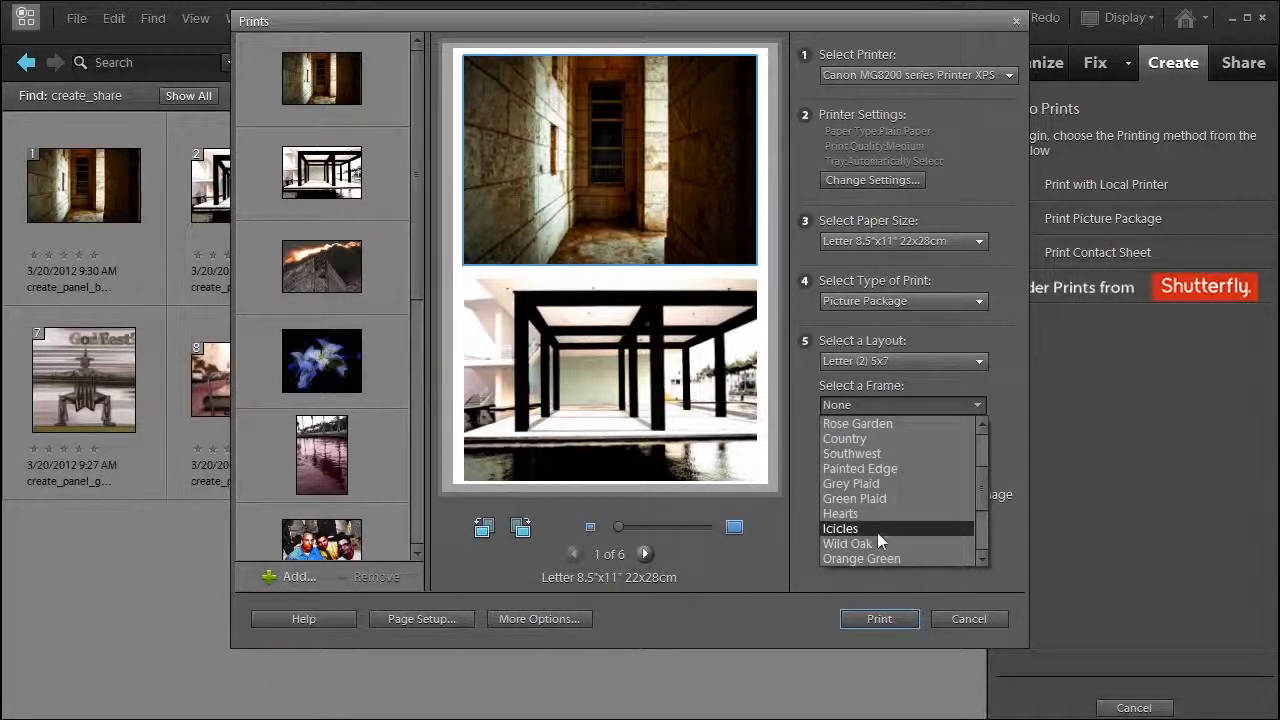
pyautogui.click(885, 500)
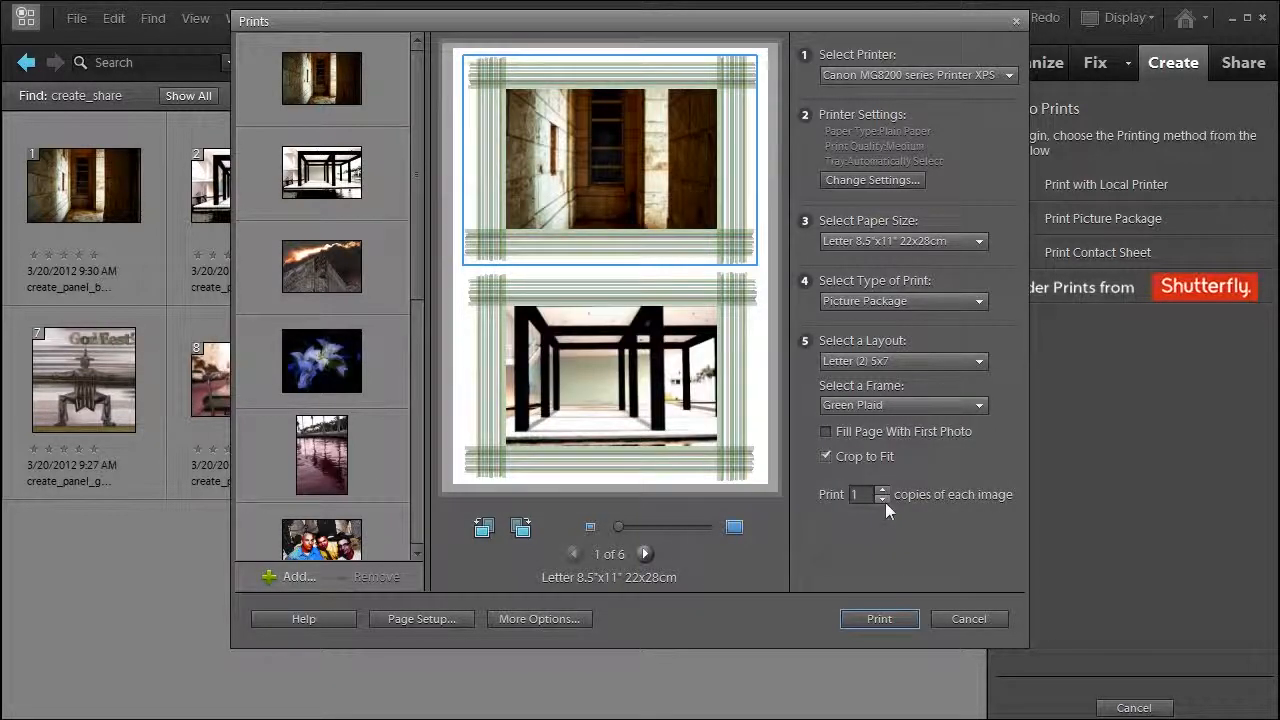
pyautogui.click(880, 403)
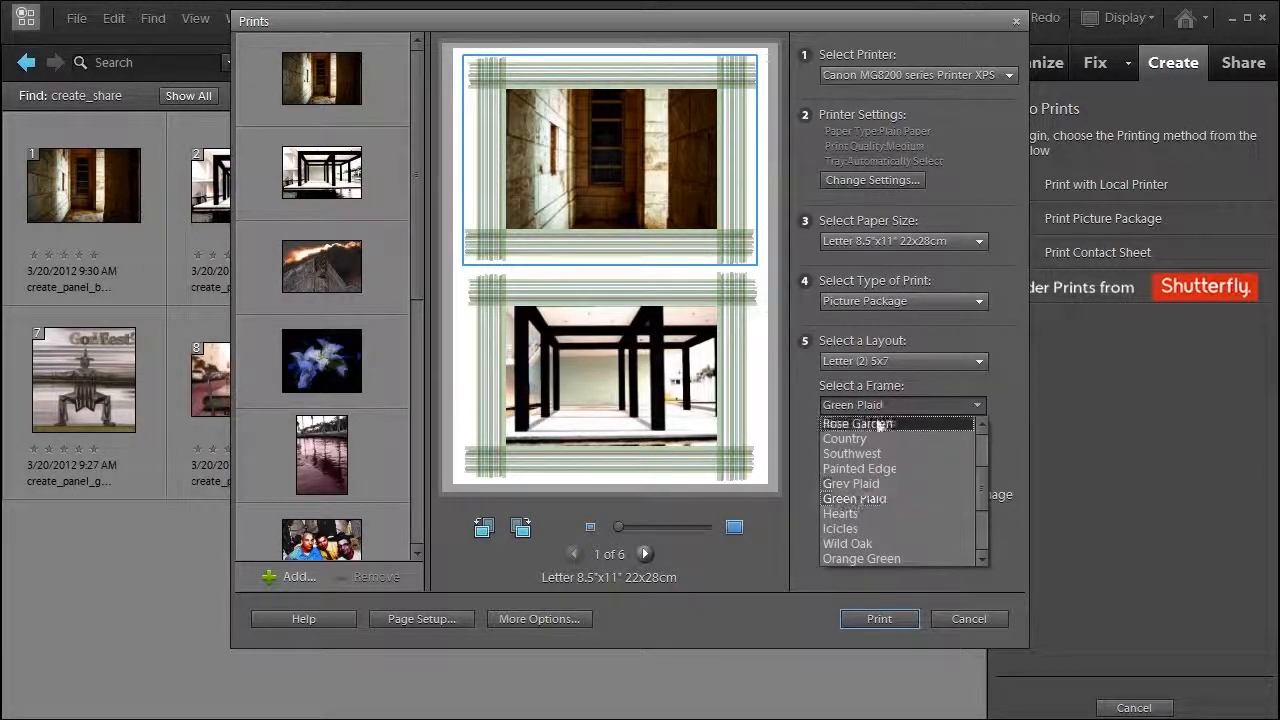
pyautogui.click(866, 523)
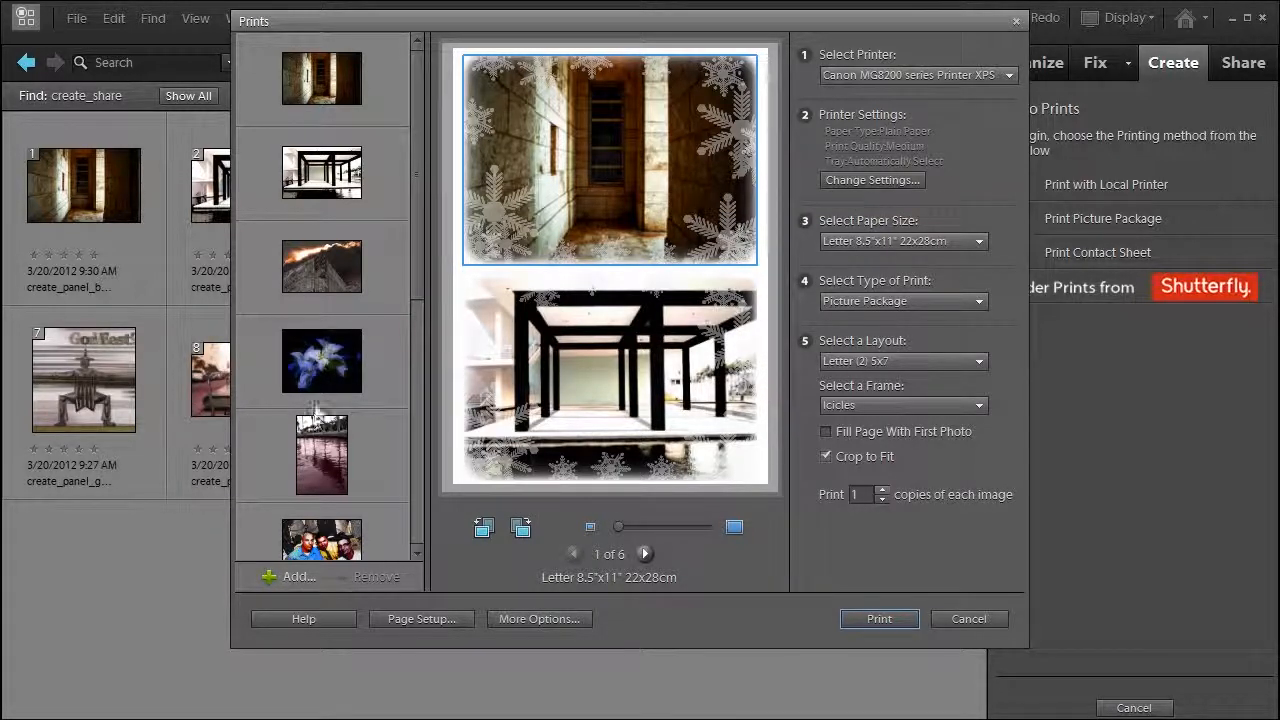
# Replace the first photo on page 1 of the picture package with the blue flower photo and preview the pages through page 4.
pyautogui.click(319, 367)
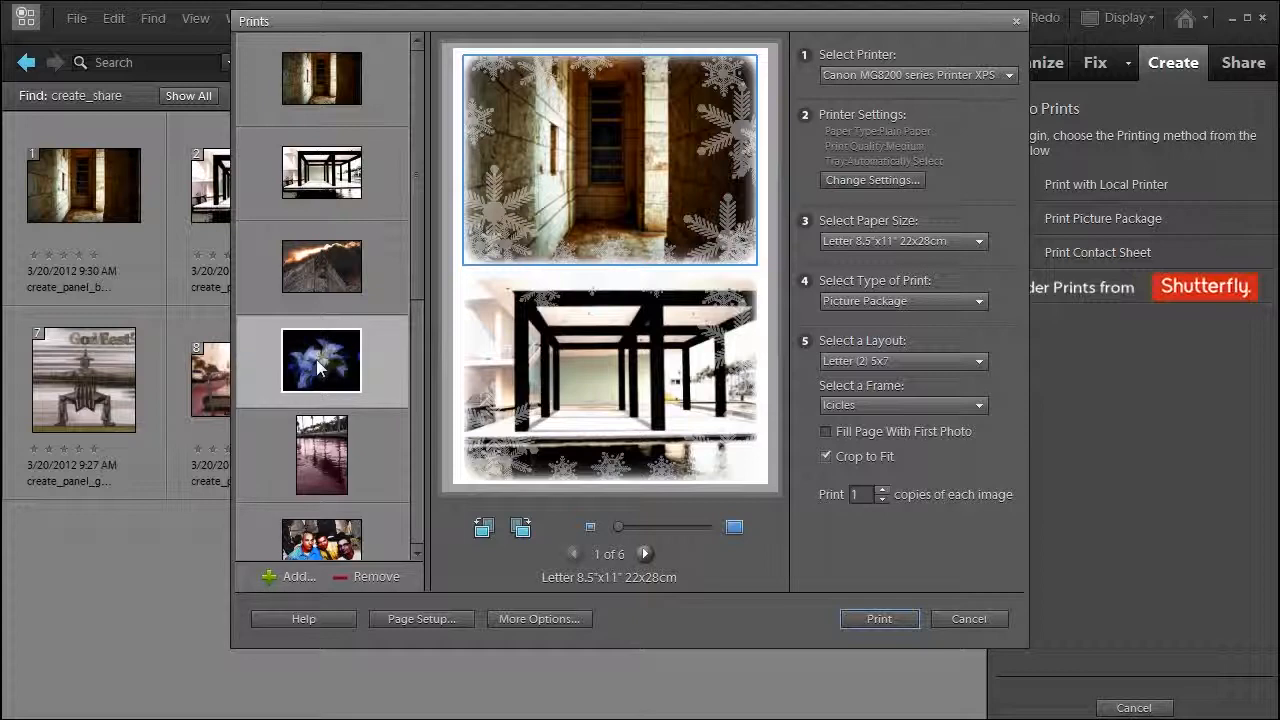
pyautogui.moveTo(319, 367); pyautogui.dragTo(594, 168)
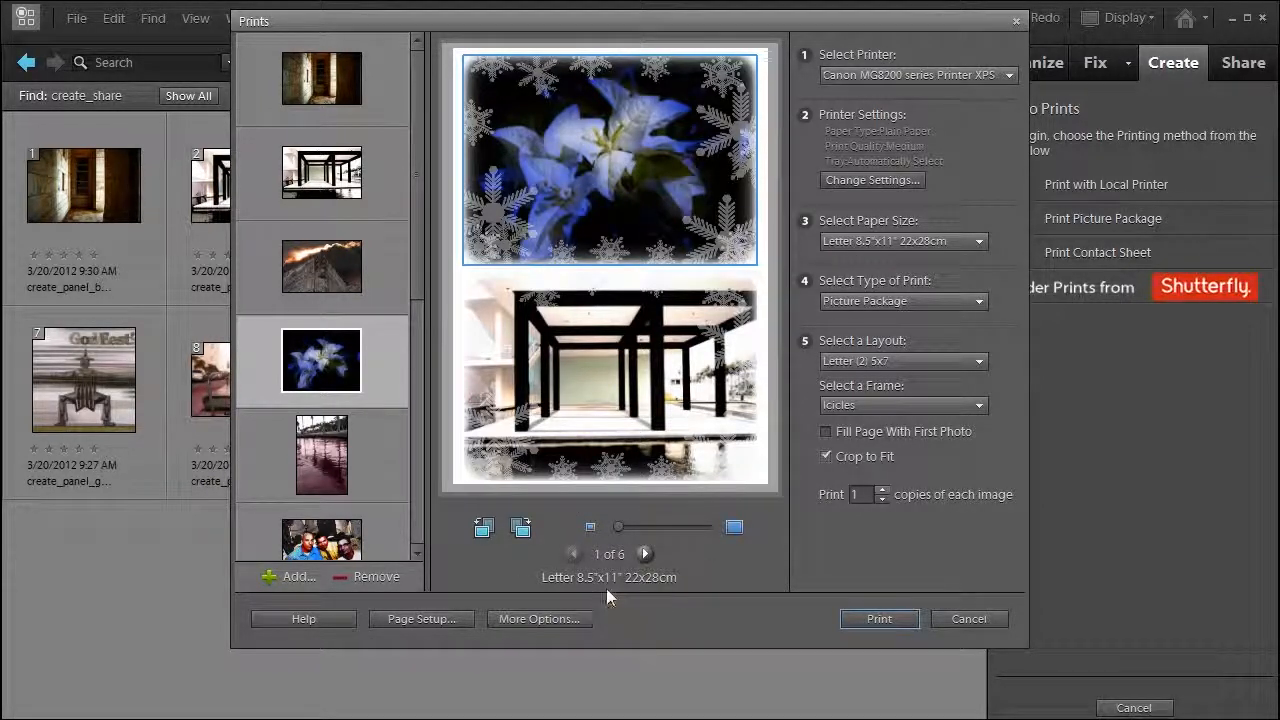
pyautogui.click(644, 554)
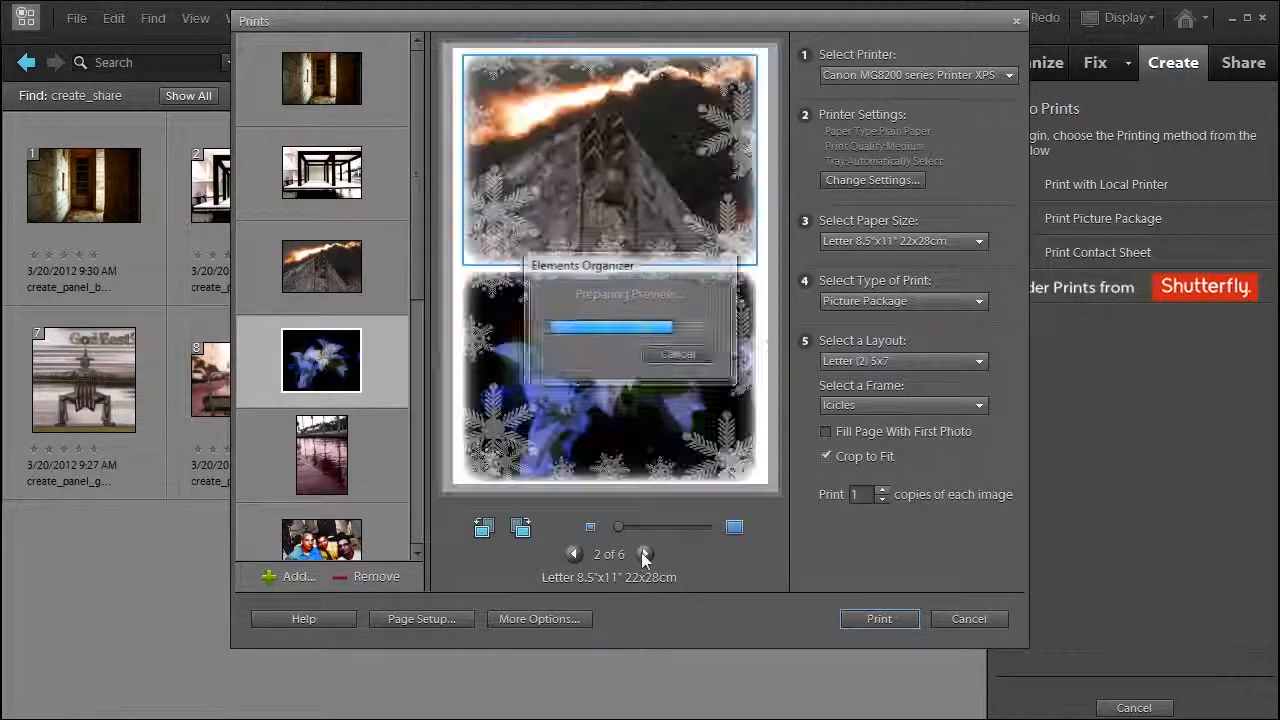
pyautogui.click(644, 554)
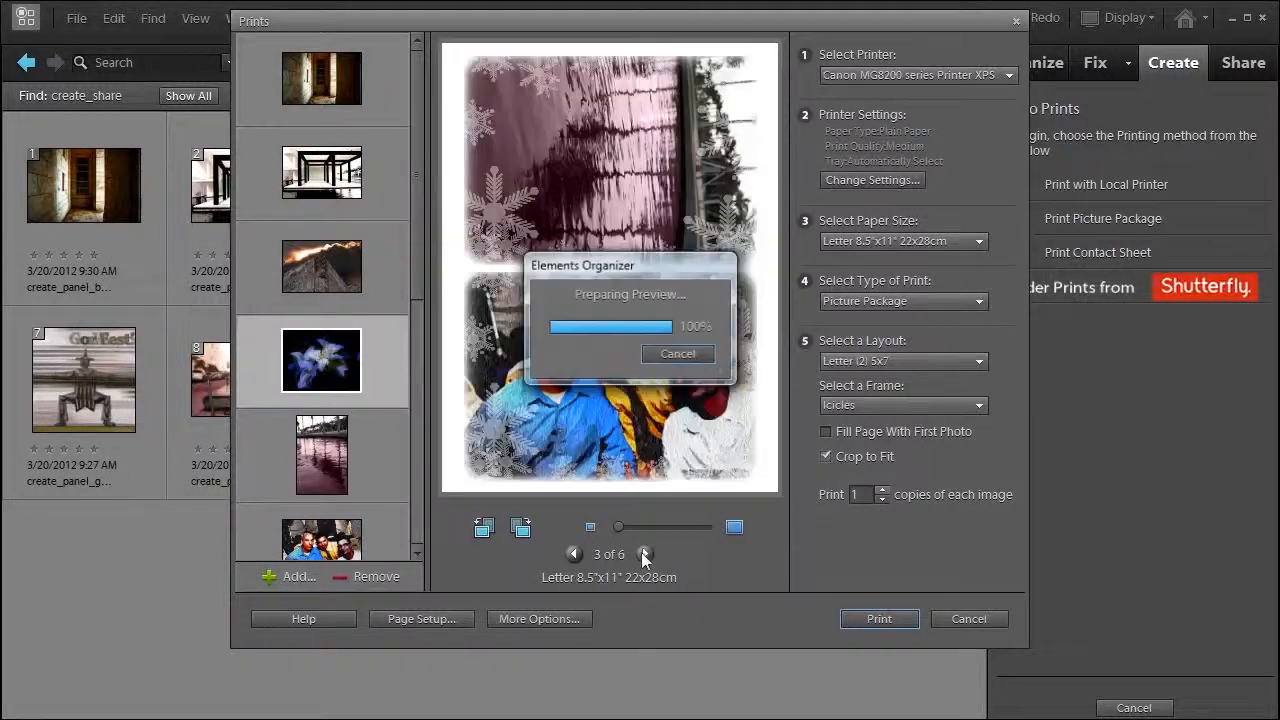
pyautogui.click(644, 554)
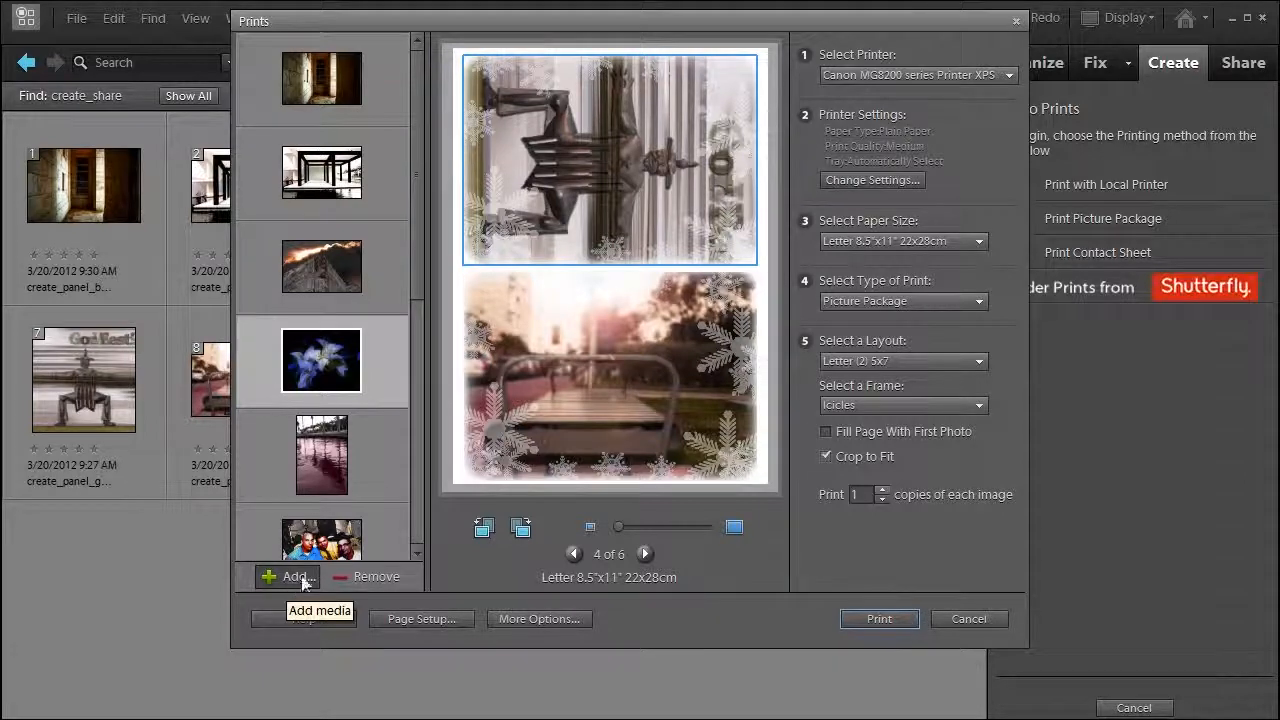
# Start printing the picture package, accepting the images below 220 dpi, and cancel the running print job.
pyautogui.click(873, 620)
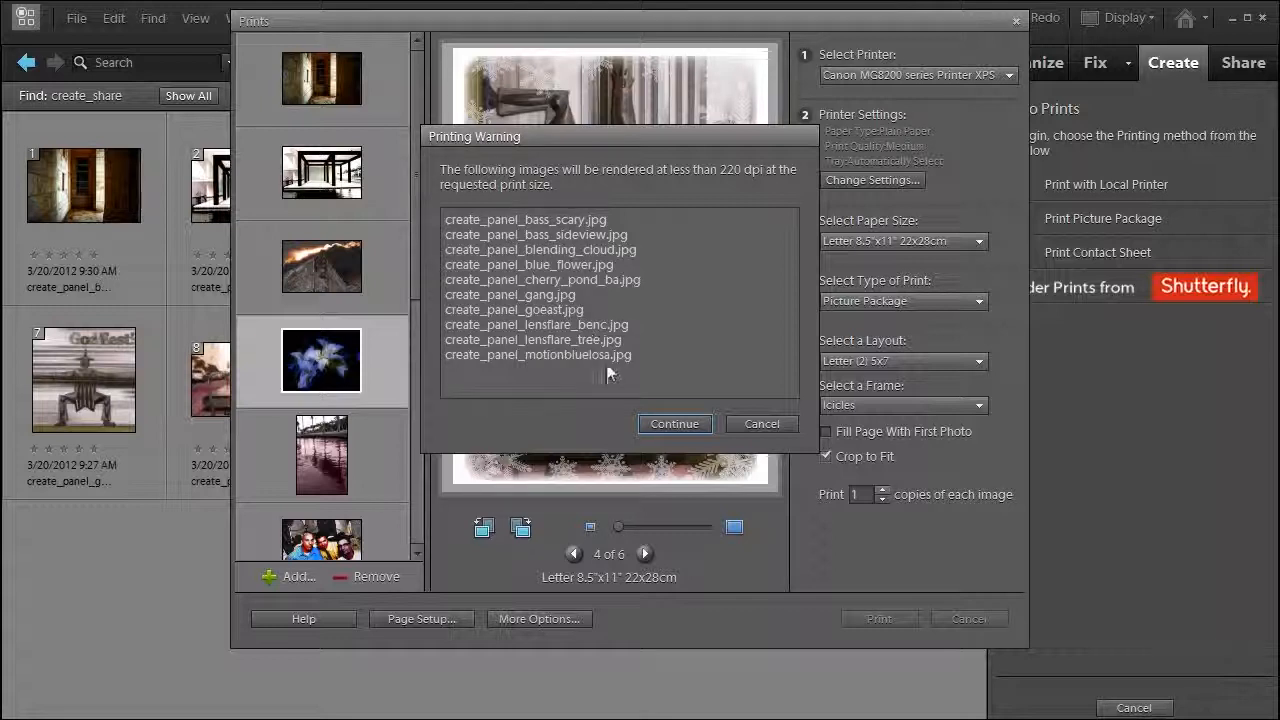
pyautogui.click(685, 428)
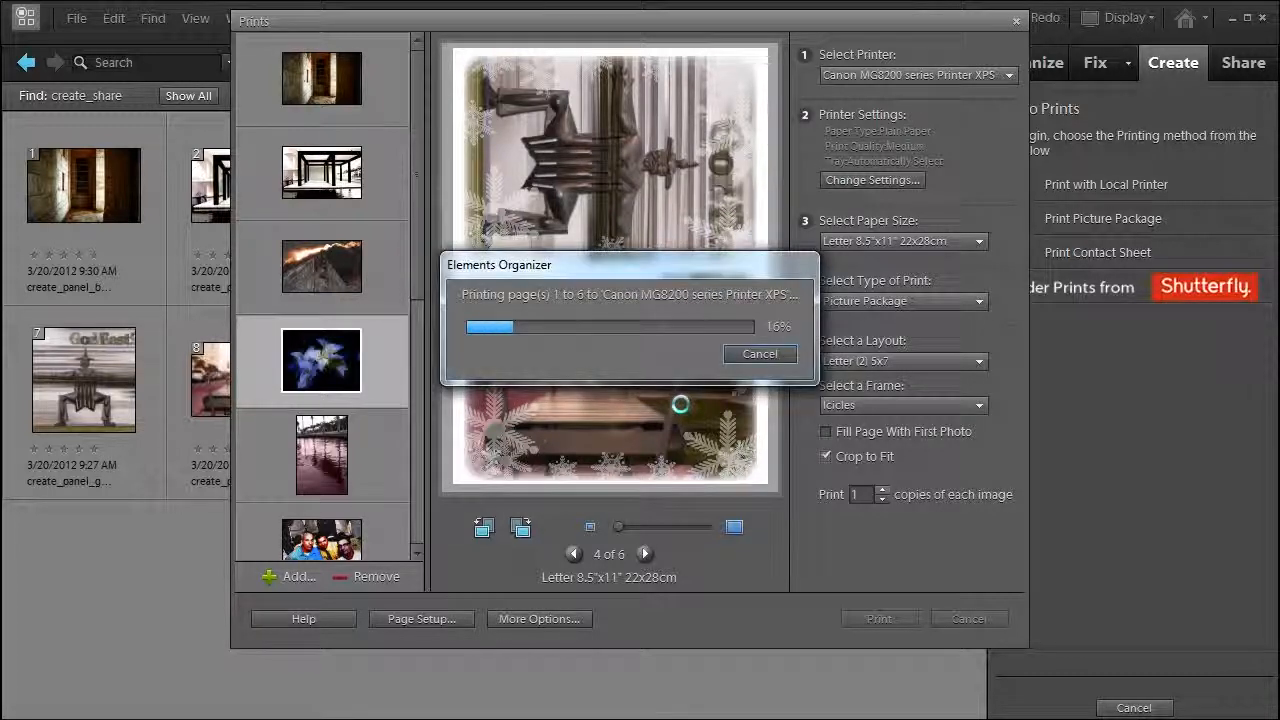
pyautogui.click(759, 355)
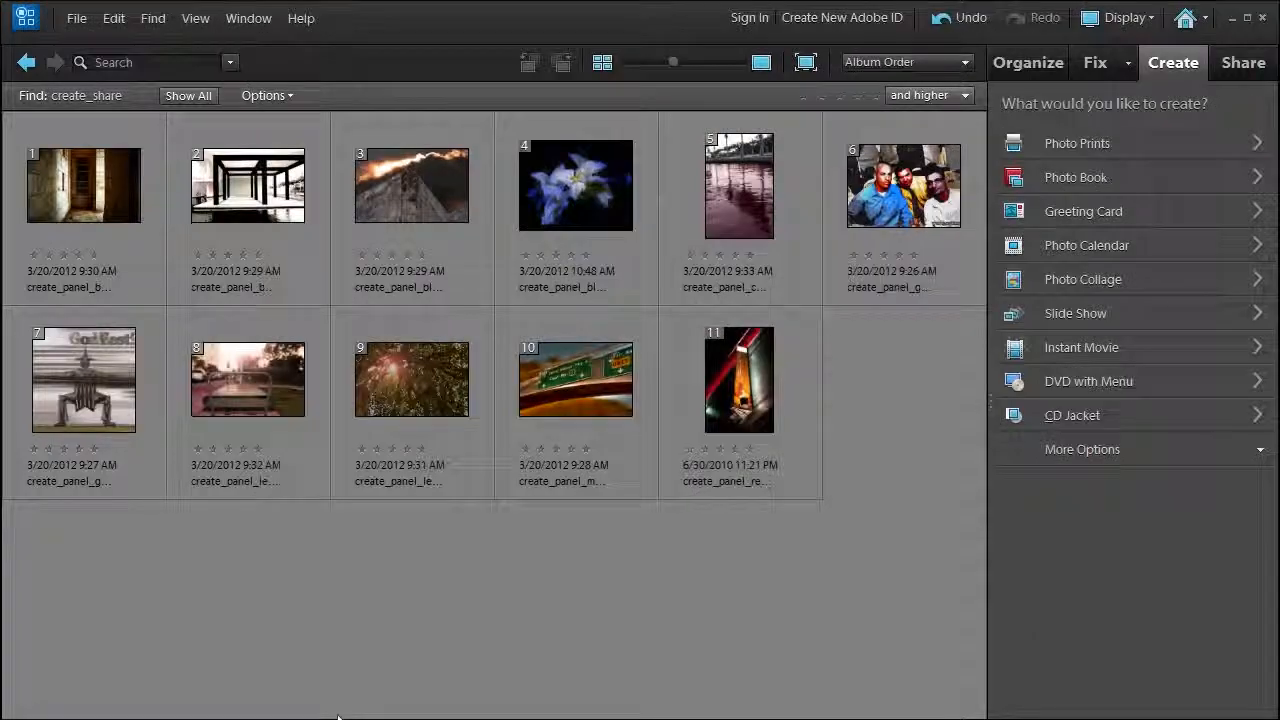